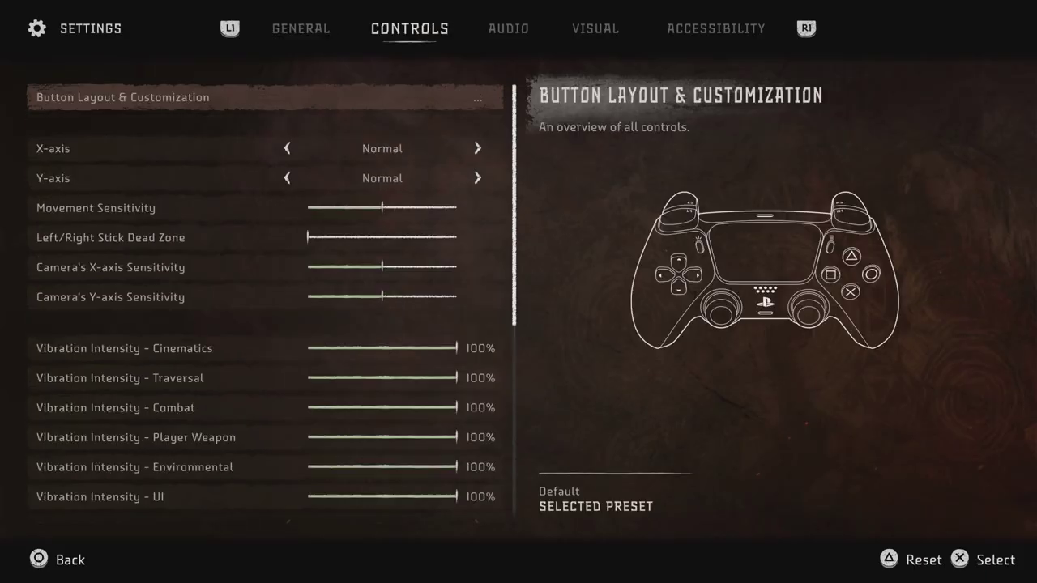
Step: Turn Motion Blur off in the Visual settings
key(e)
key(e)
key(Down)
key(Down)
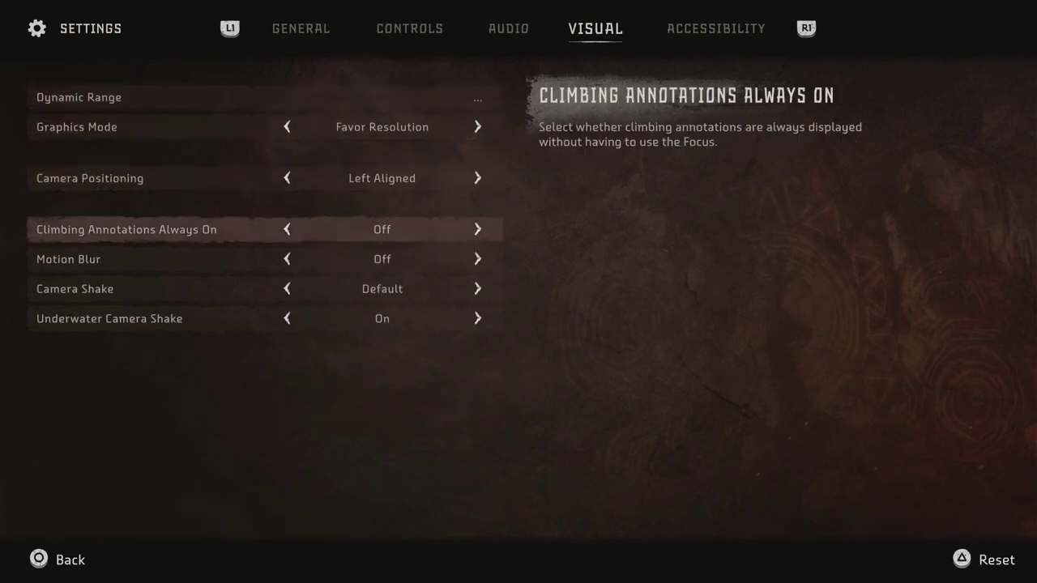
key(Down)
key(Down)
key(Right)
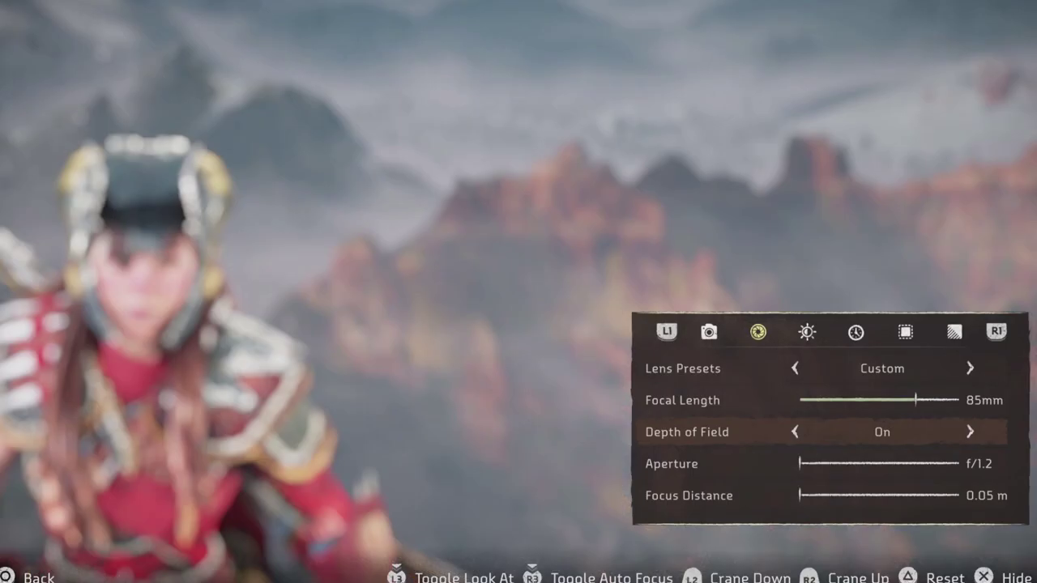
Step: In Photo Mode, turn Depth of Field off, raise Overexposure to 3.50, and set Brightness to 0.53
key(Right)
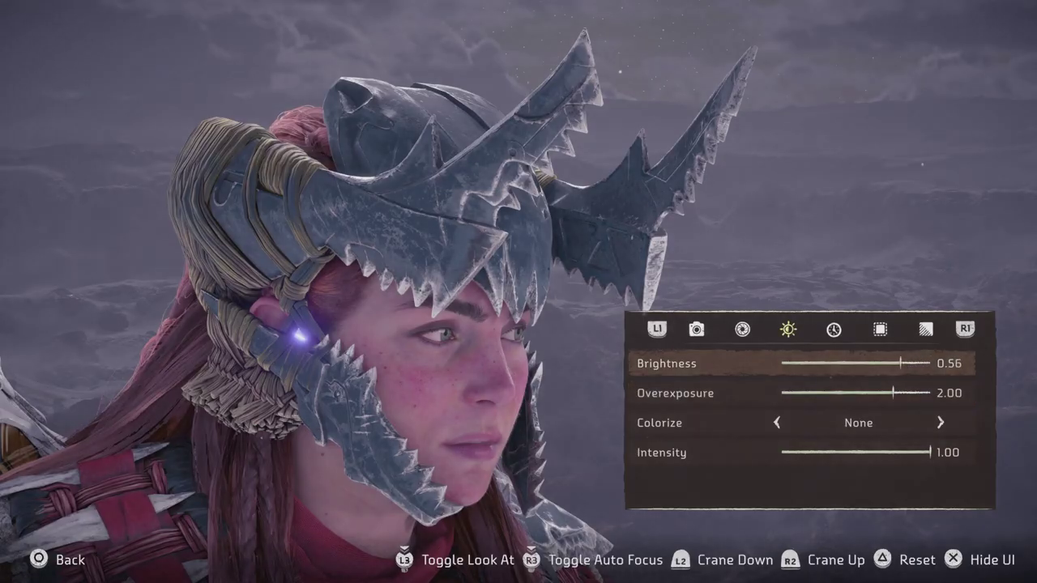
key(Left)
key(Down)
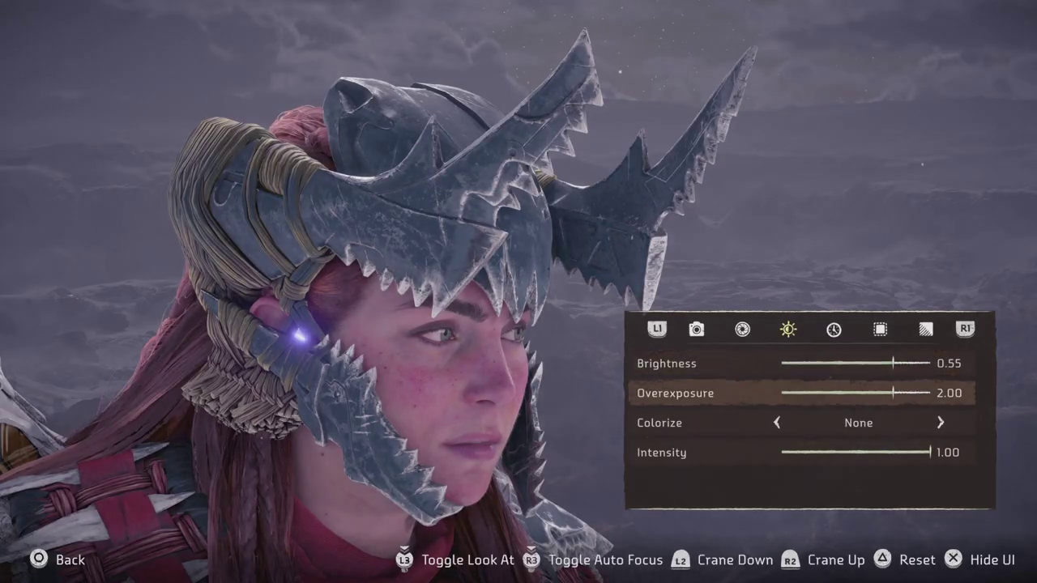
key(Right)
key(Right)
key(Up)
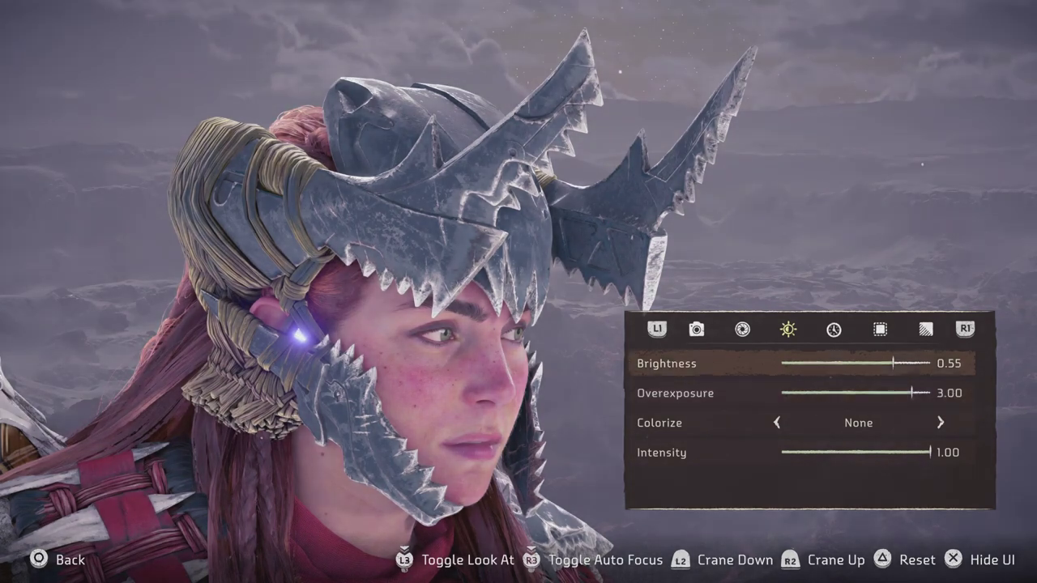
key(Down)
key(Right)
key(Up)
key(Left)
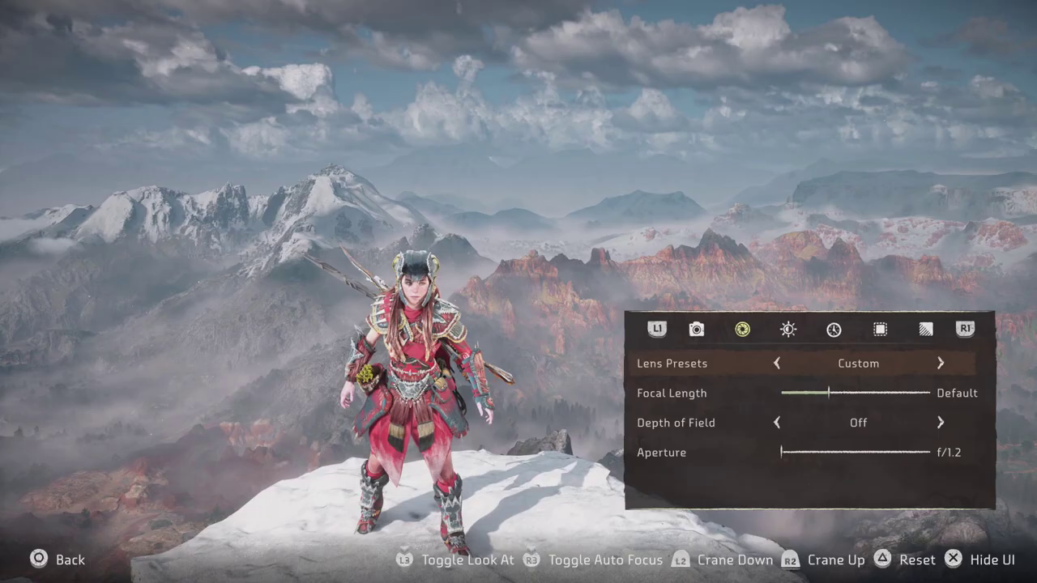
Step: Set the photo mode Focal Length to 55mm
key(Down)
key(Right)
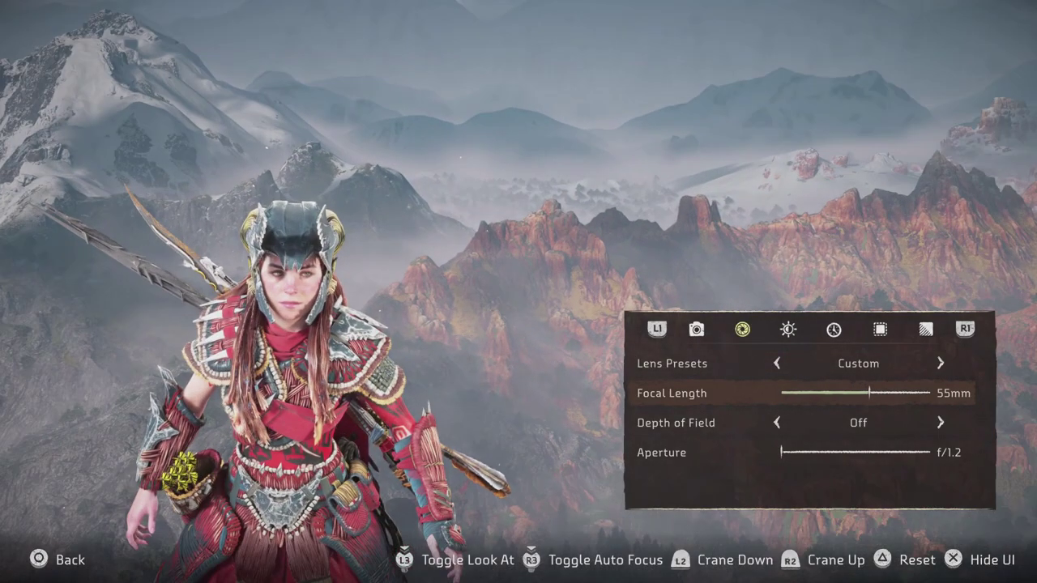
key(Right)
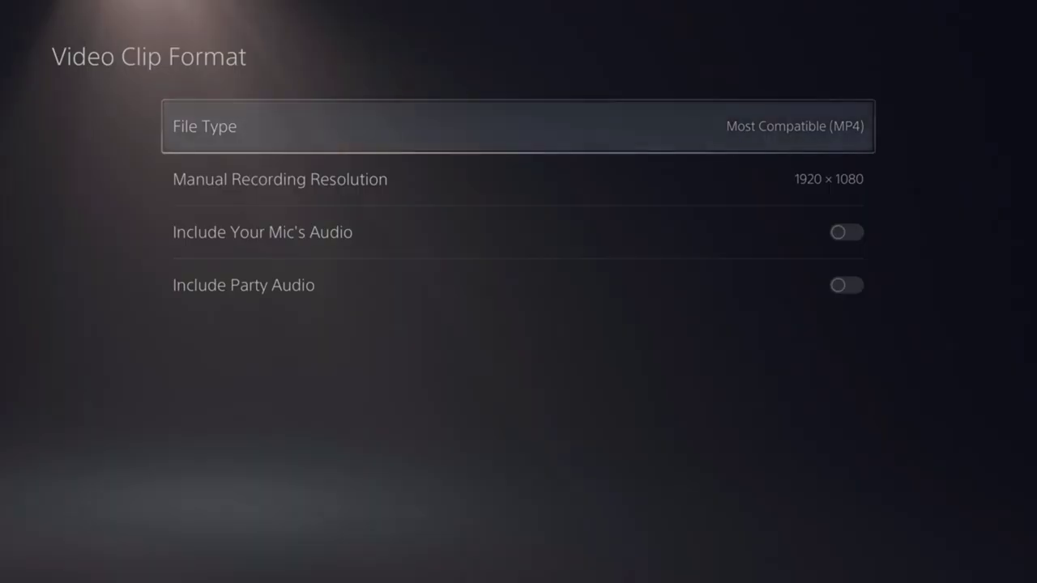
Step: Choose 3840 × 2160 as the manual recording resolution, then return to the File Type option
key(Down)
key(Return)
key(Return)
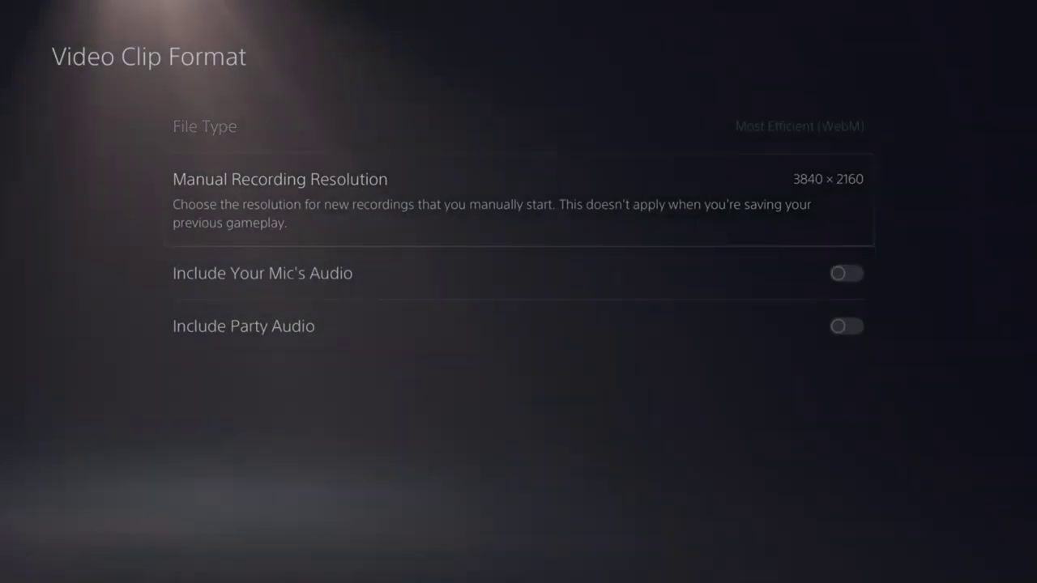
key(Up)
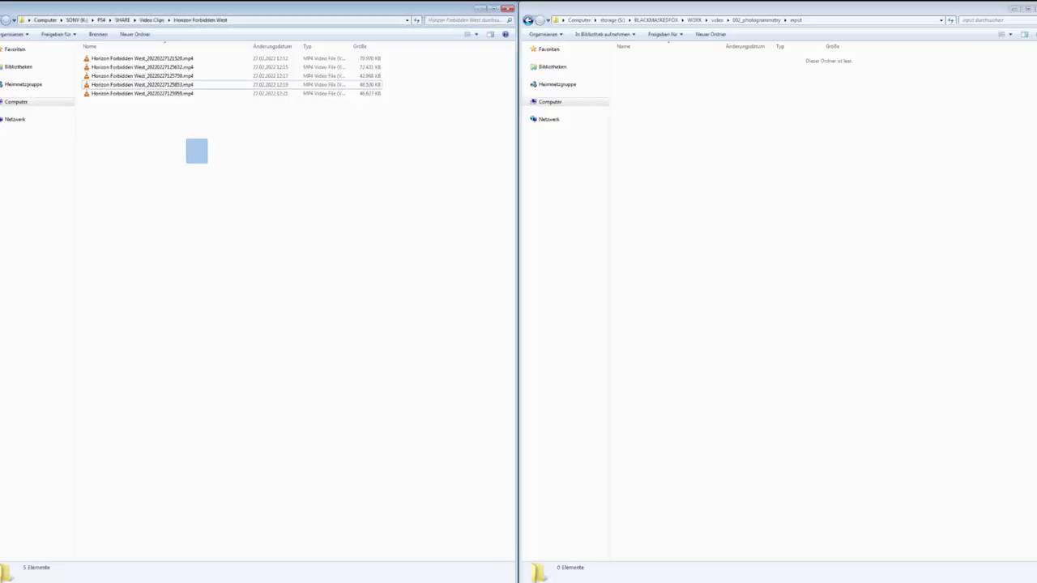
Step: Copy the five Horizon Forbidden West MP4 clips into the input folder with Hierher kopieren
drag(187, 139, 154, 55)
right_drag(692, 172, 730, 187)
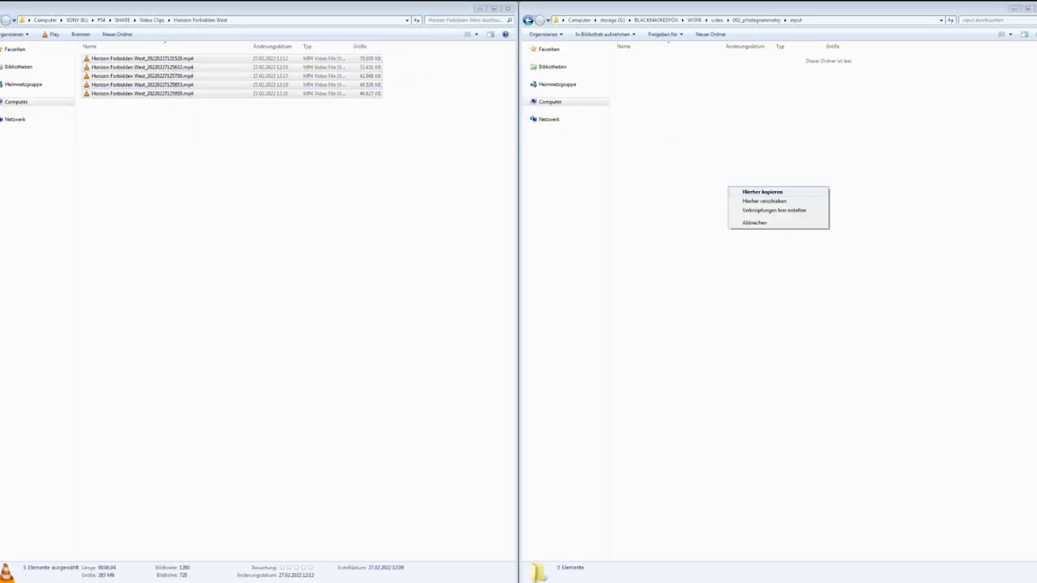
click(757, 191)
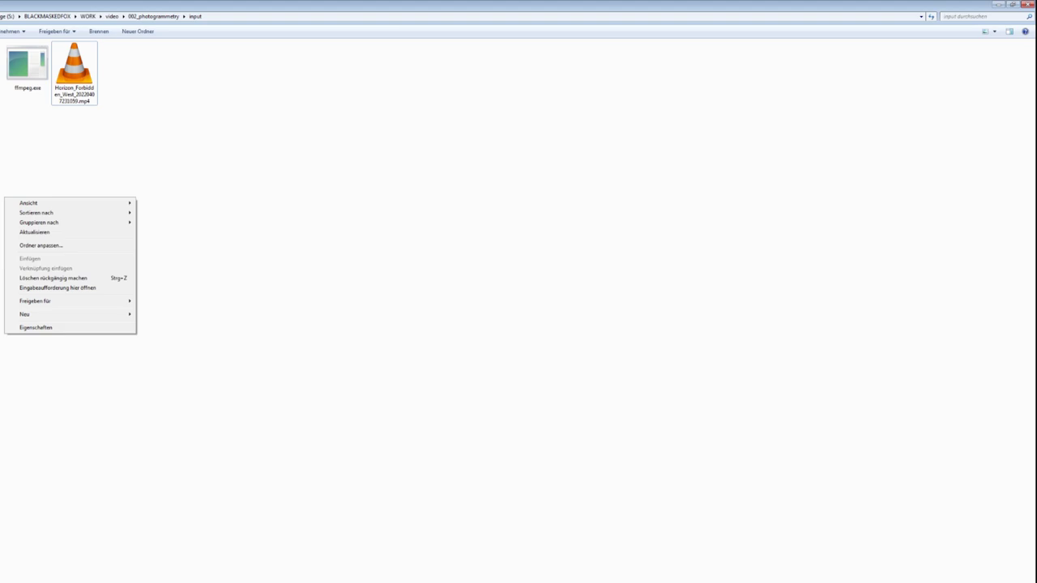
Step: Open a command prompt (Eingabeaufforderung) in the input folder
key(Escape)
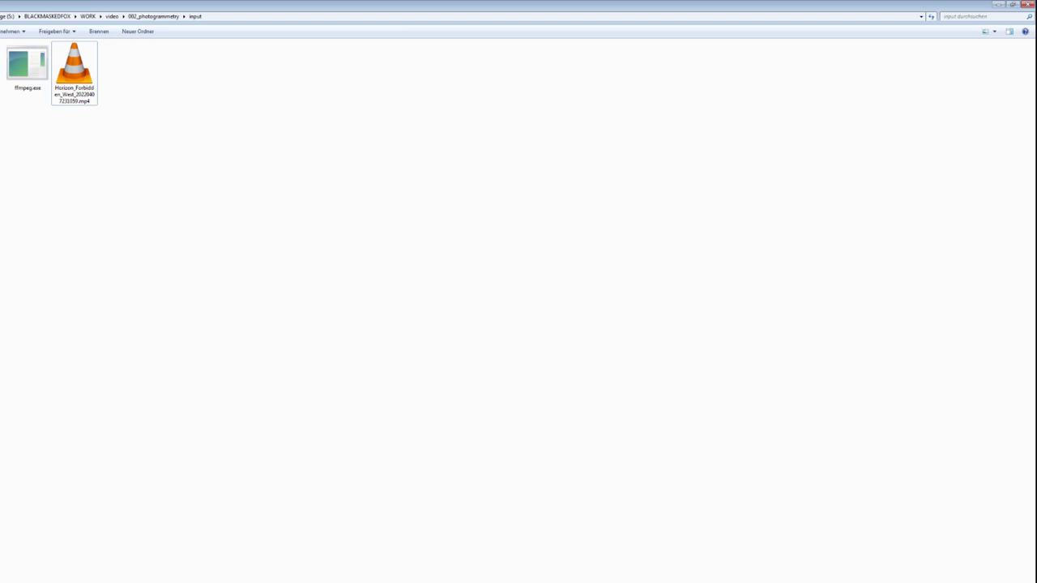
right_click(19, 216)
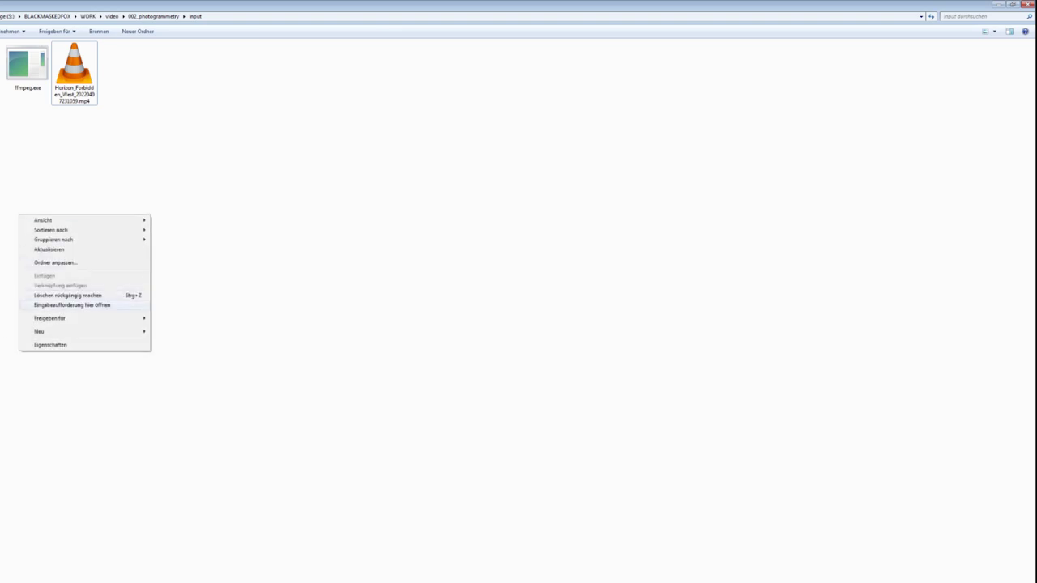
click(72, 304)
Step: Paste and run the ffmpeg command that extracts JPG frames at fps=2 with qscale:v 2
right_click(133, 132)
click(180, 156)
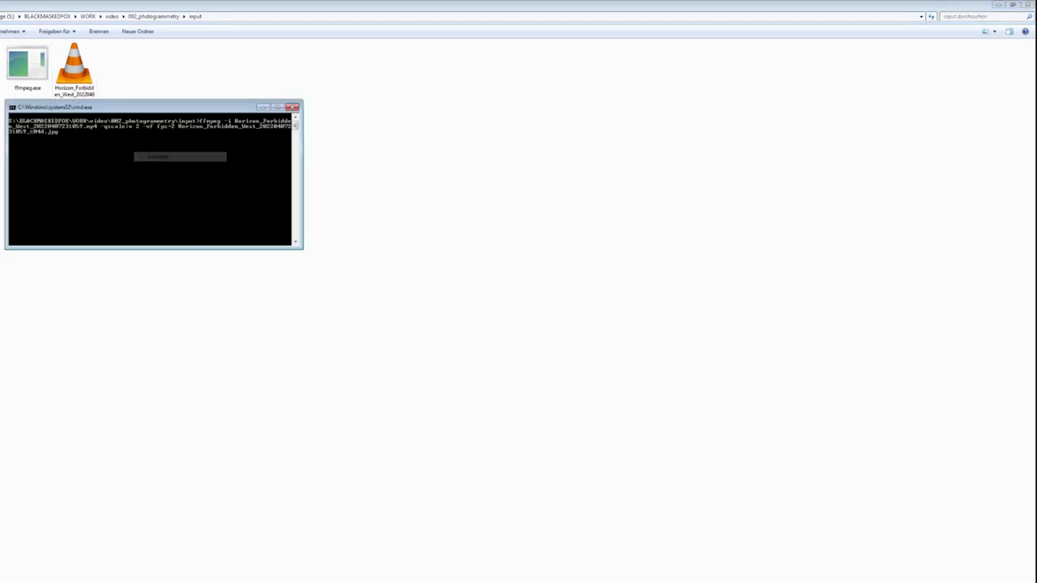
key(Return)
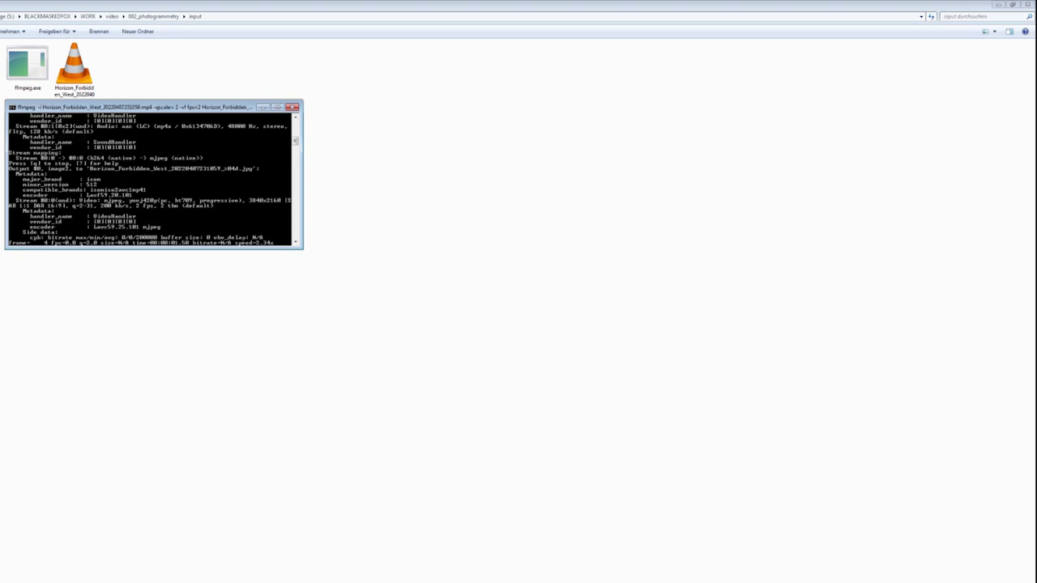
drag(122, 107, 702, 132)
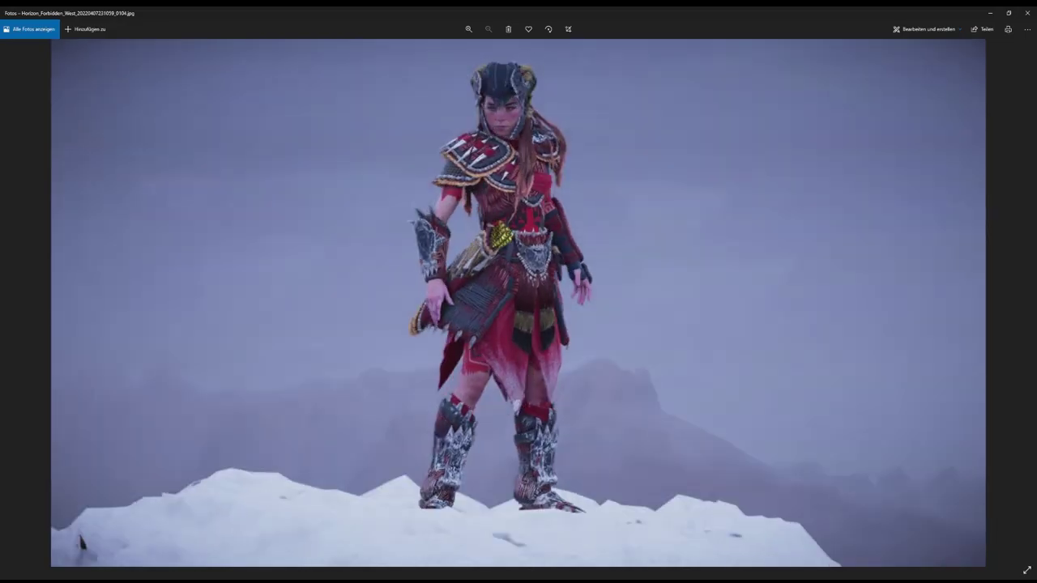
Step: Step forward through four extracted frames of the character in Photos
key(Right)
key(Right)
key(Right)
key(Right)
key(Right)
key(Right)
key(Right)
key(Right)
key(Right)
key(Right)
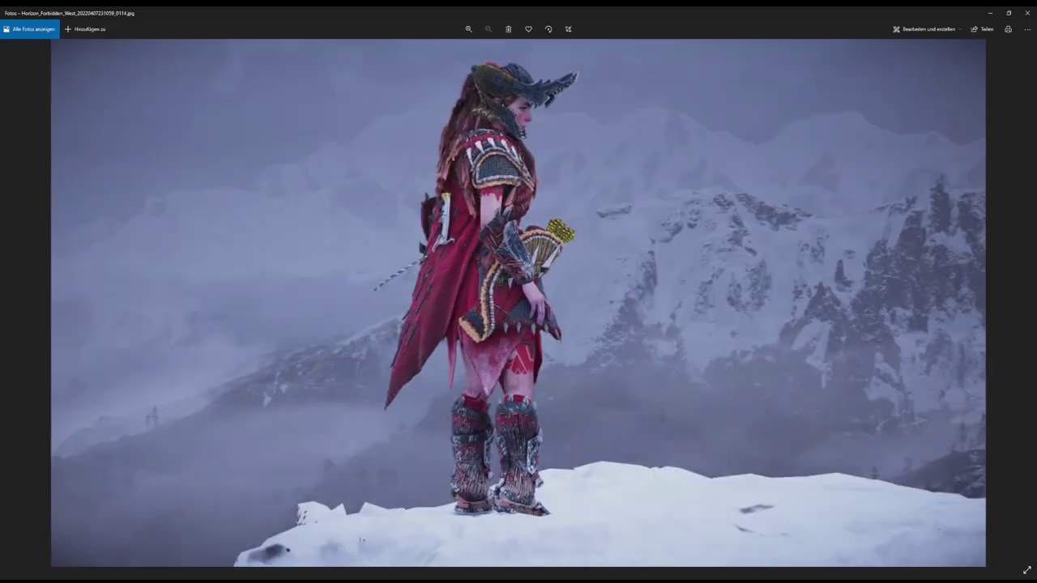
key(Right)
key(Right)
key(Right)
key(Right)
key(Right)
key(Right)
key(Right)
key(Right)
key(Right)
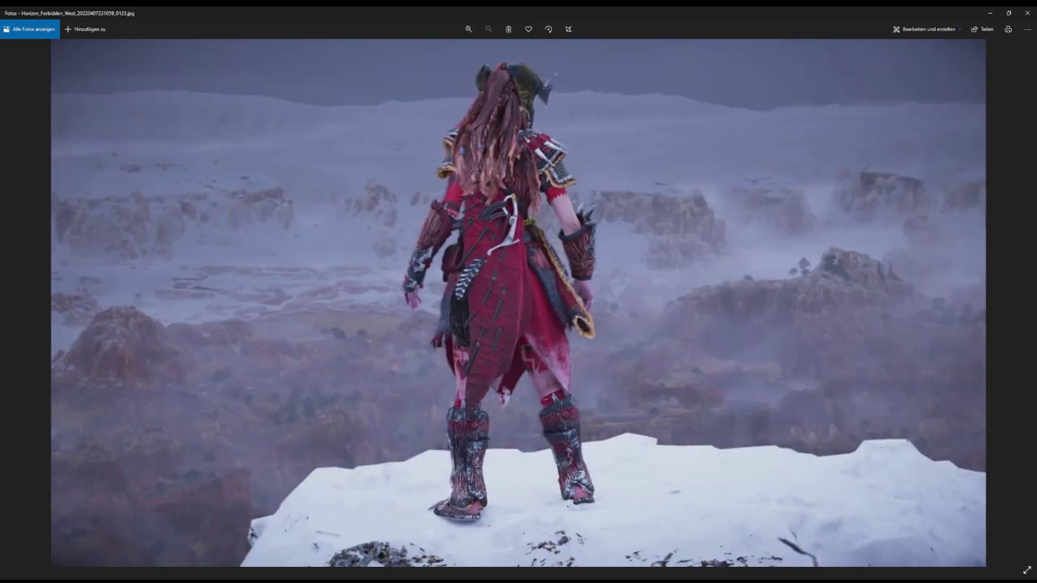
key(Right)
key(Right)
key(Right)
key(Right)
key(Right)
key(Right)
key(Right)
key(Right)
key(Right)
key(Right)
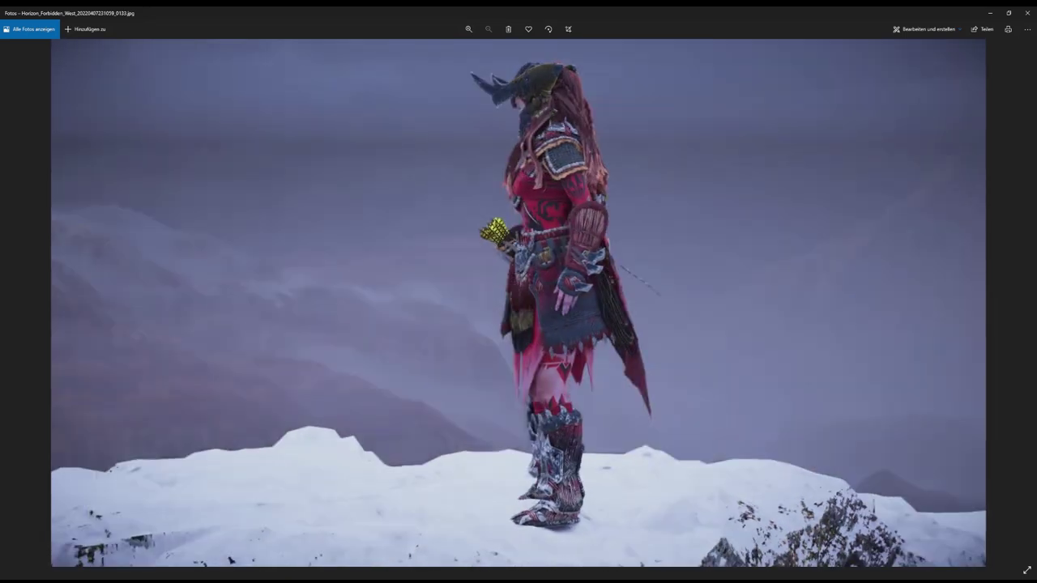
key(Right)
key(Right)
key(Right)
key(Right)
key(Right)
key(Right)
key(Right)
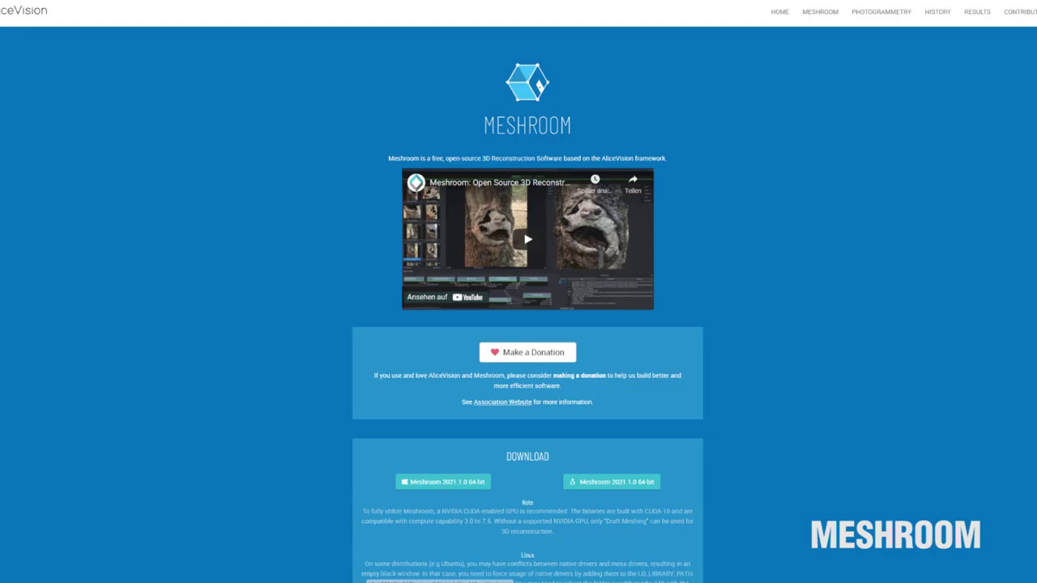
Step: Scroll through the RealityCapture pricing and add the 3,500 PPI Credits package to the cart
scroll(527, 325, down, 6)
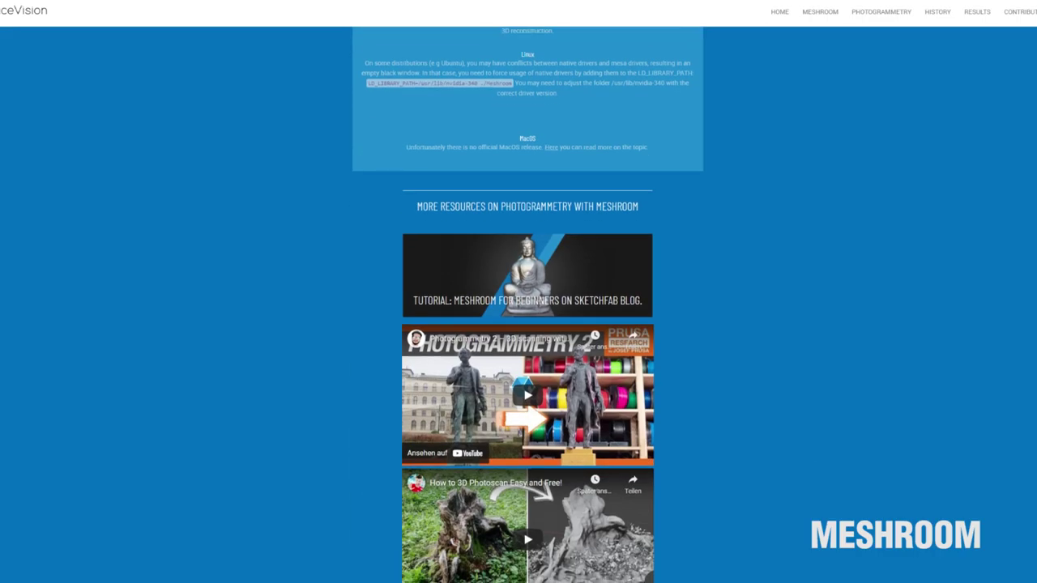
scroll(527, 324, down, 4)
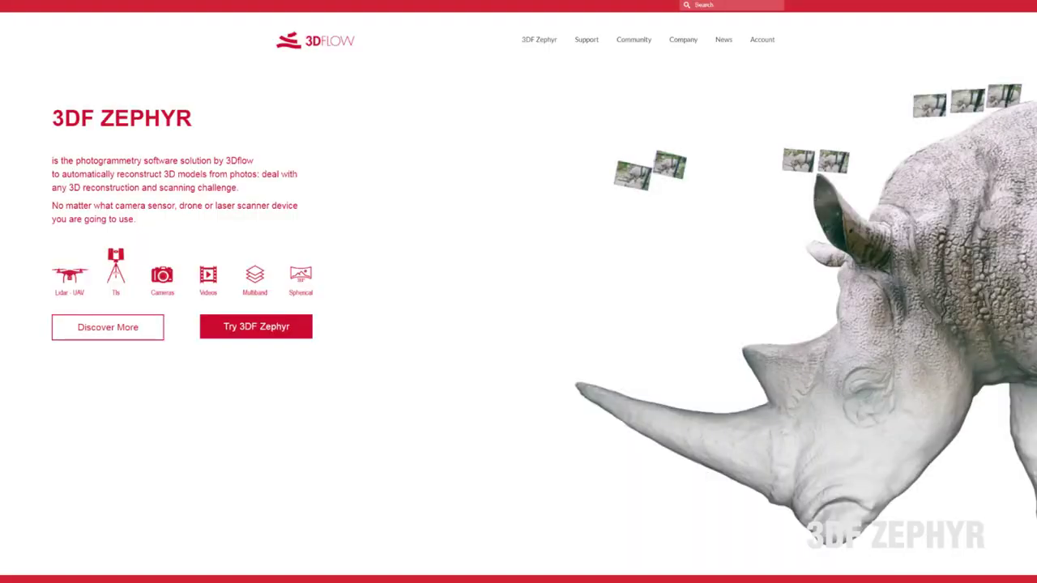
scroll(519, 324, down, 2)
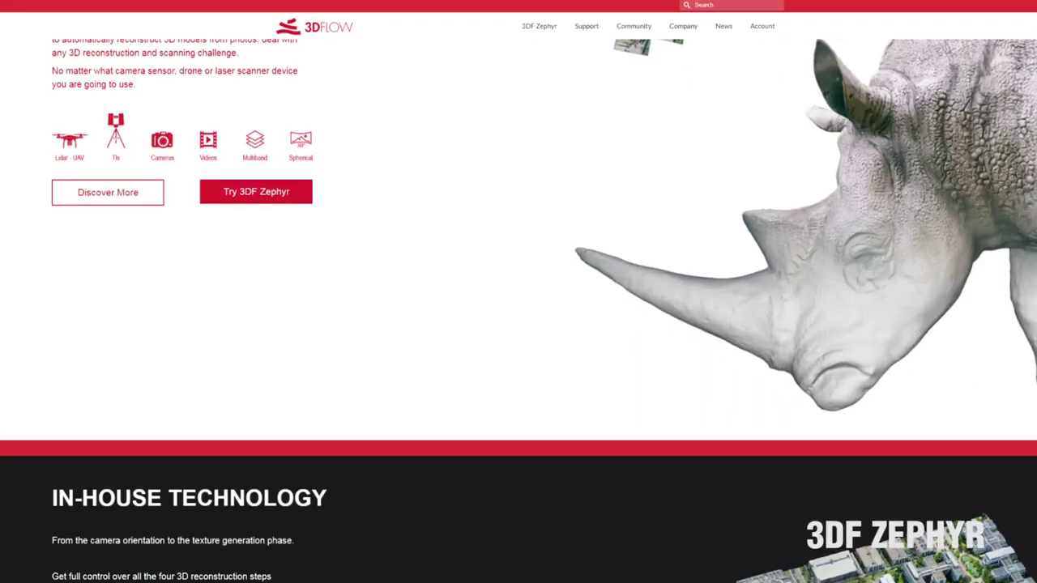
scroll(518, 324, down, 7)
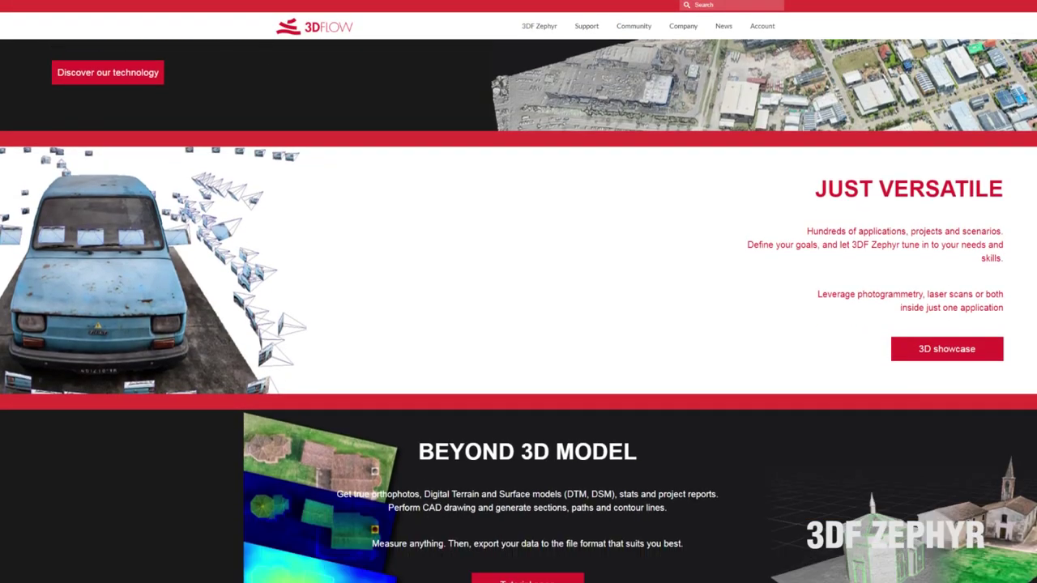
scroll(519, 324, down, 1)
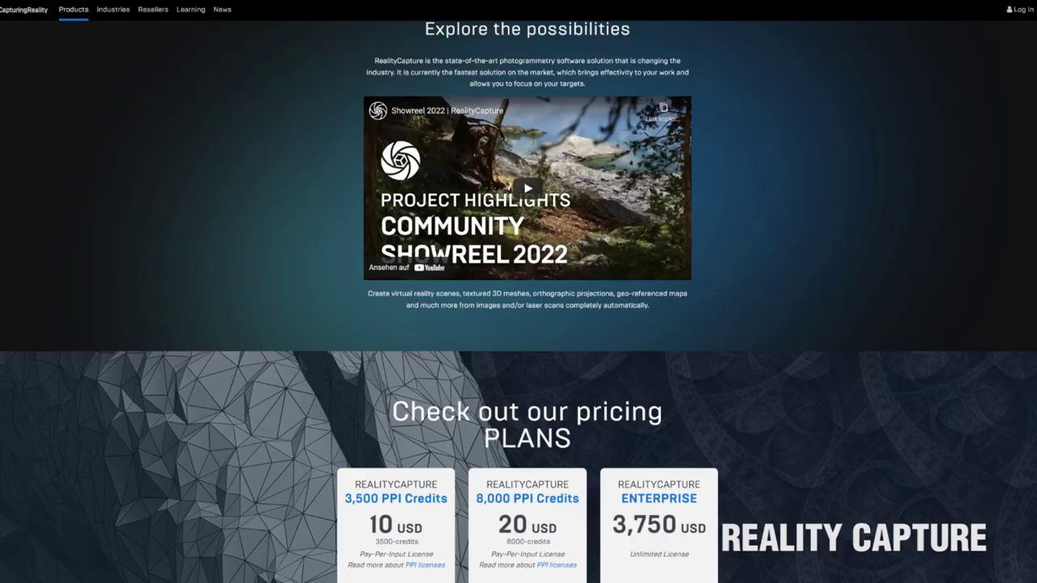
scroll(518, 324, down, 3)
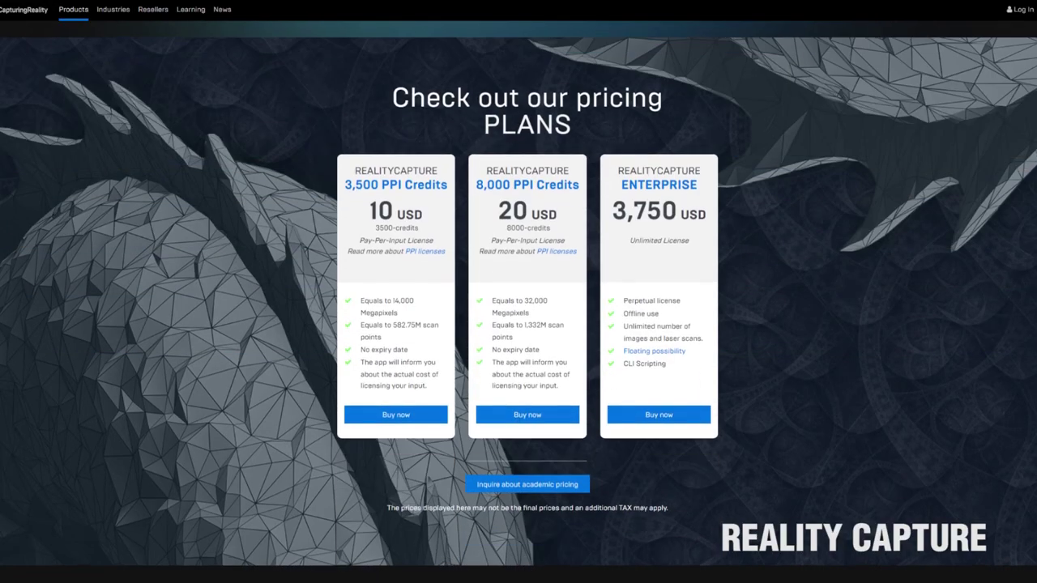
scroll(519, 324, down, 5)
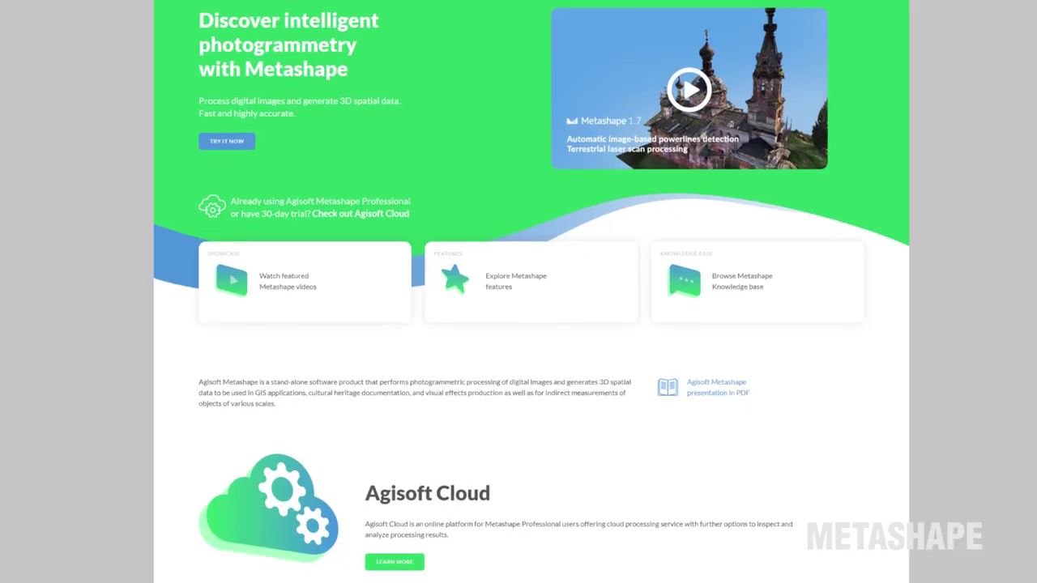
scroll(518, 325, down, 1)
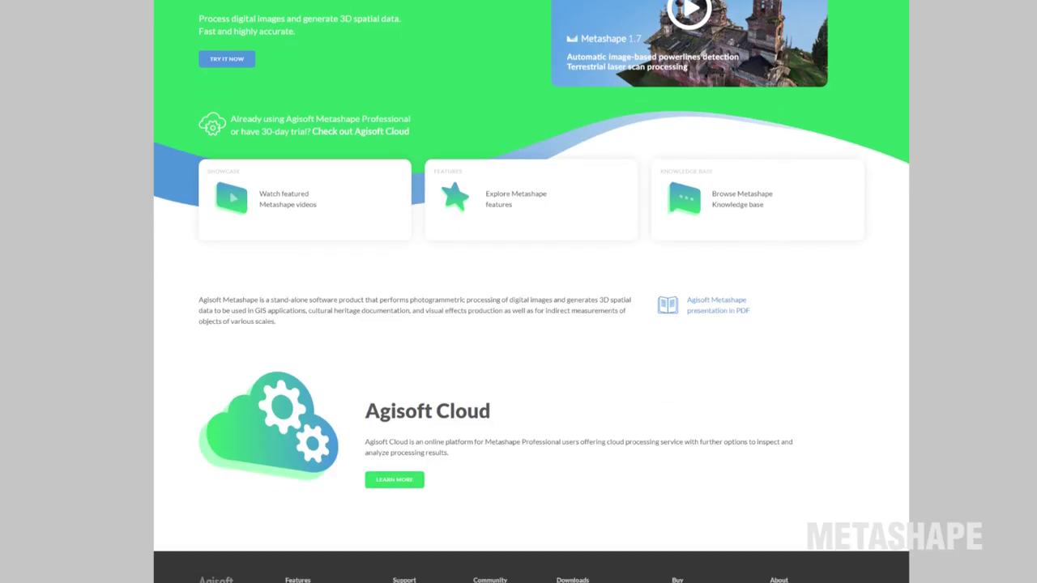
scroll(518, 324, down, 1)
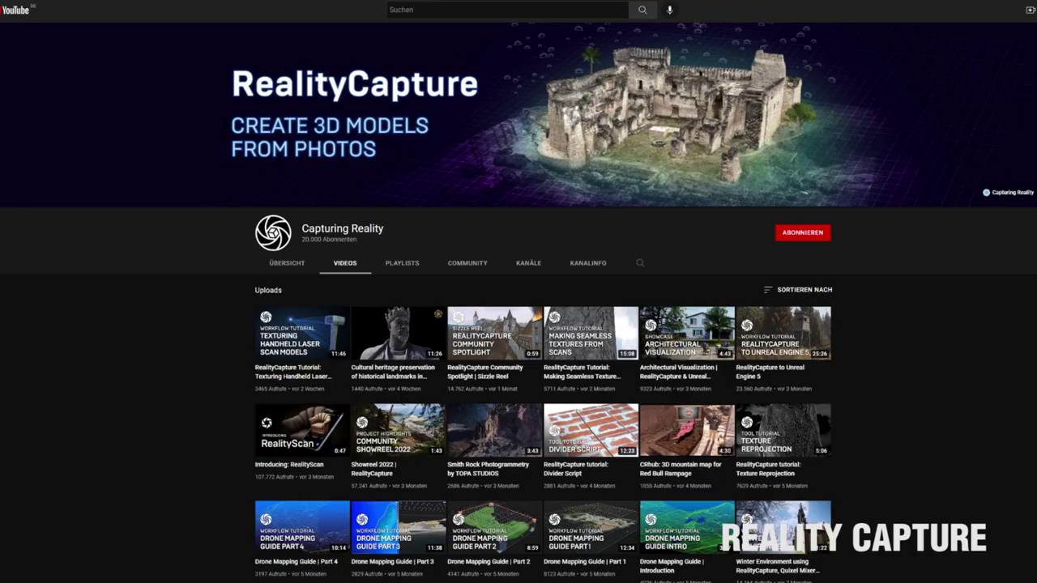
scroll(519, 324, down, 1)
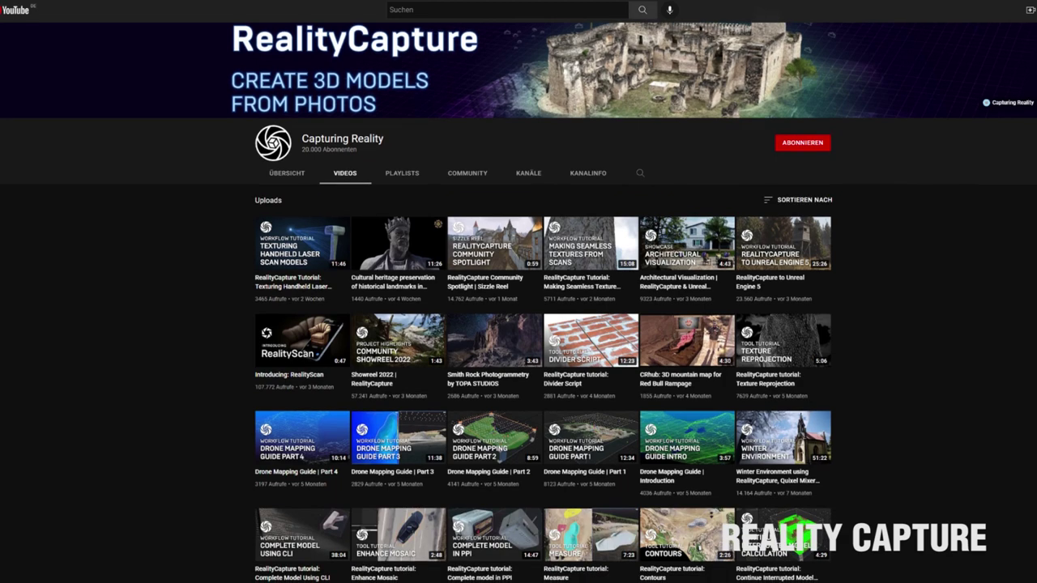
scroll(518, 325, down, 3)
scroll(519, 324, down, 3)
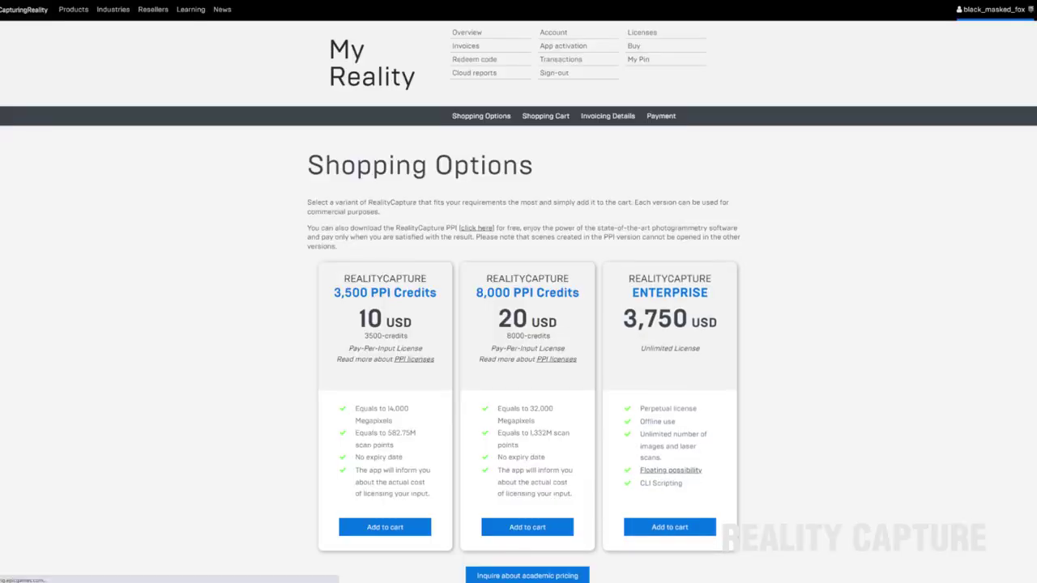
scroll(670, 365, down, 1)
click(385, 438)
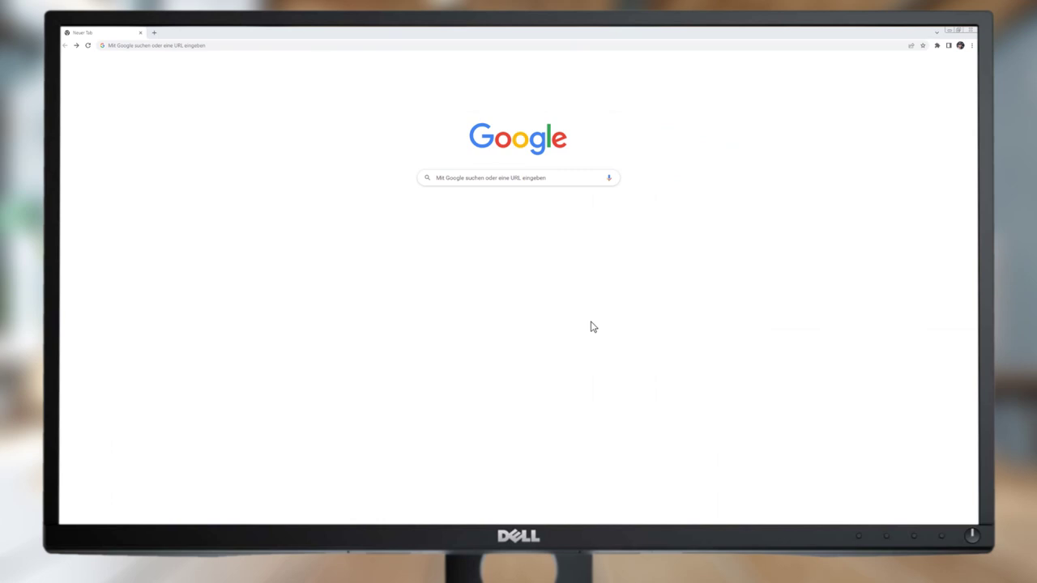
Step: Load the creator's Etsy shop page and scroll through its listings
click(123, 46)
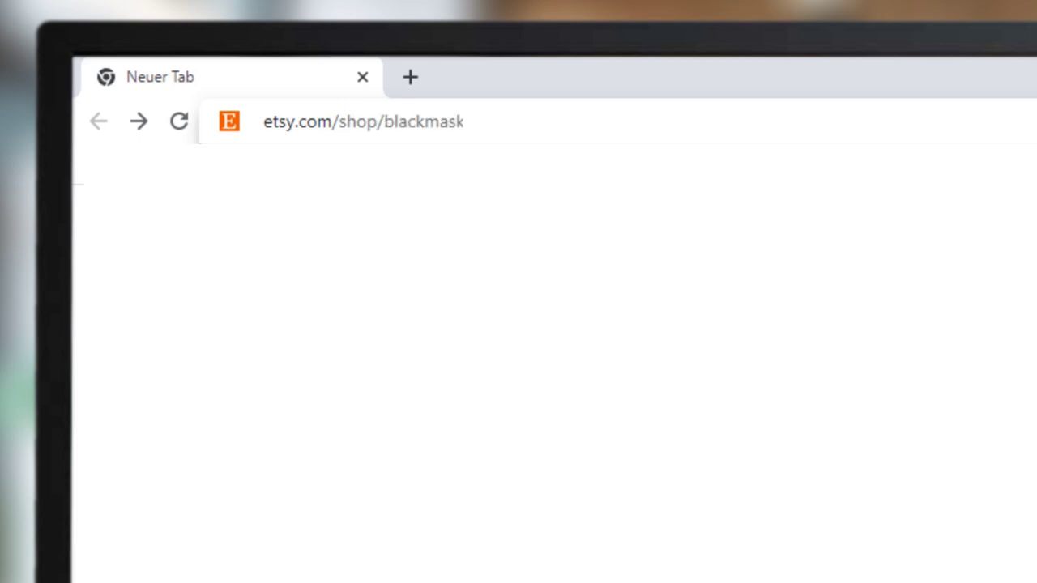
key(Return)
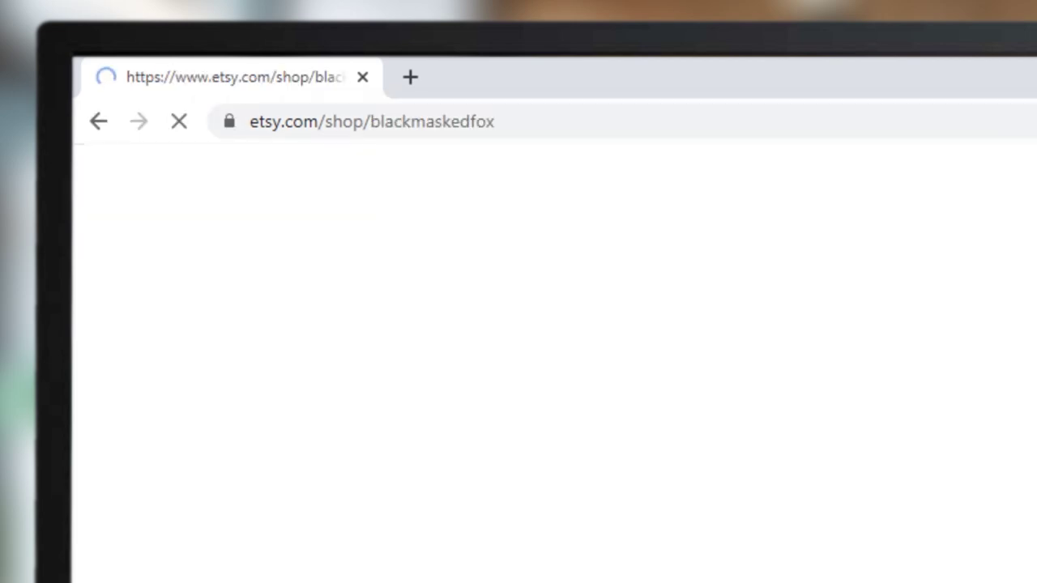
scroll(423, 186, down, 5)
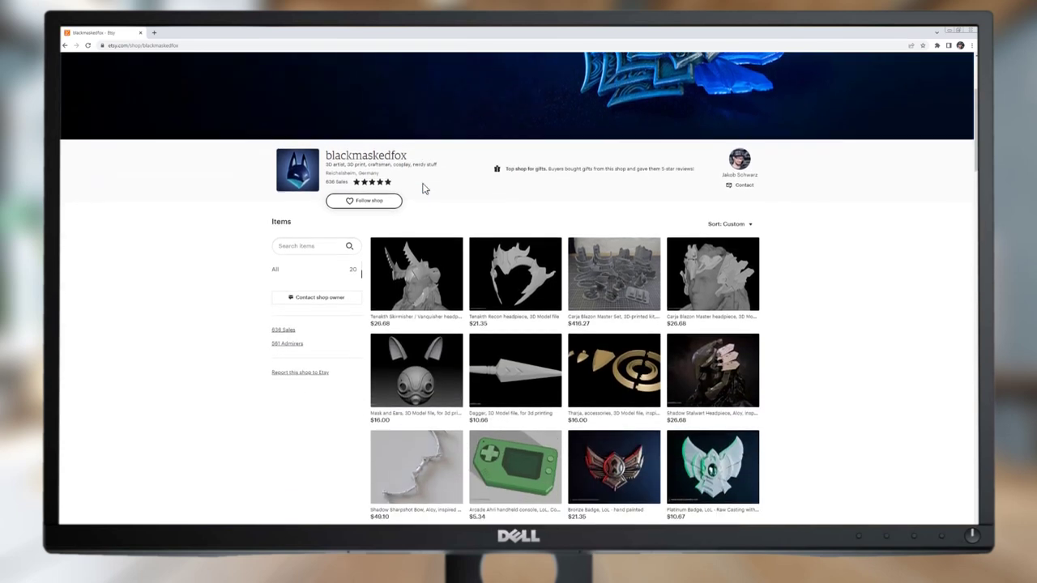
scroll(422, 189, down, 1)
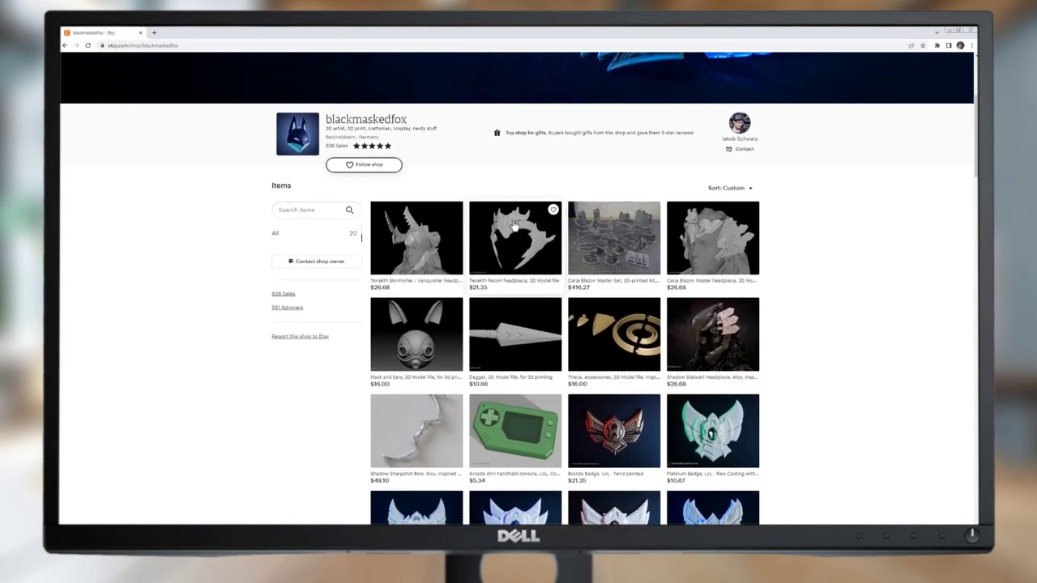
scroll(515, 226, down, 5)
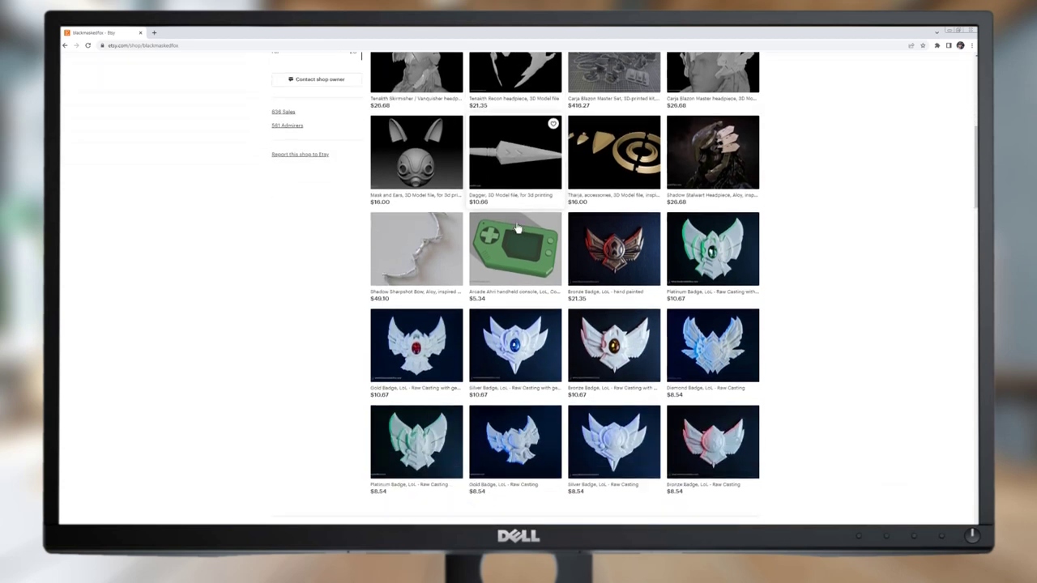
scroll(520, 229, up, 6)
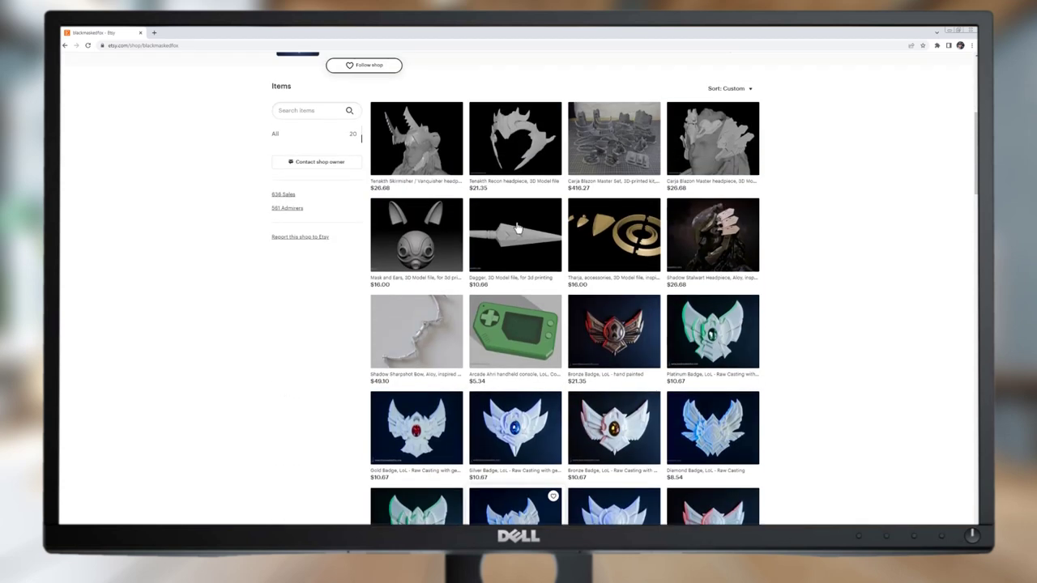
Step: Open the Tenakth Recon headpiece listing, play its video, and expand the item description
click(516, 227)
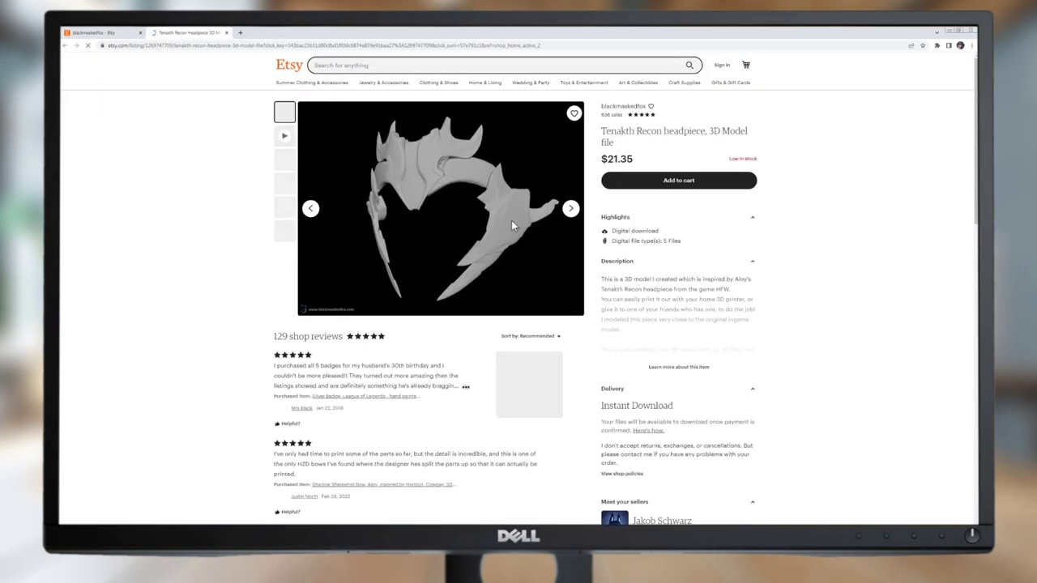
click(285, 135)
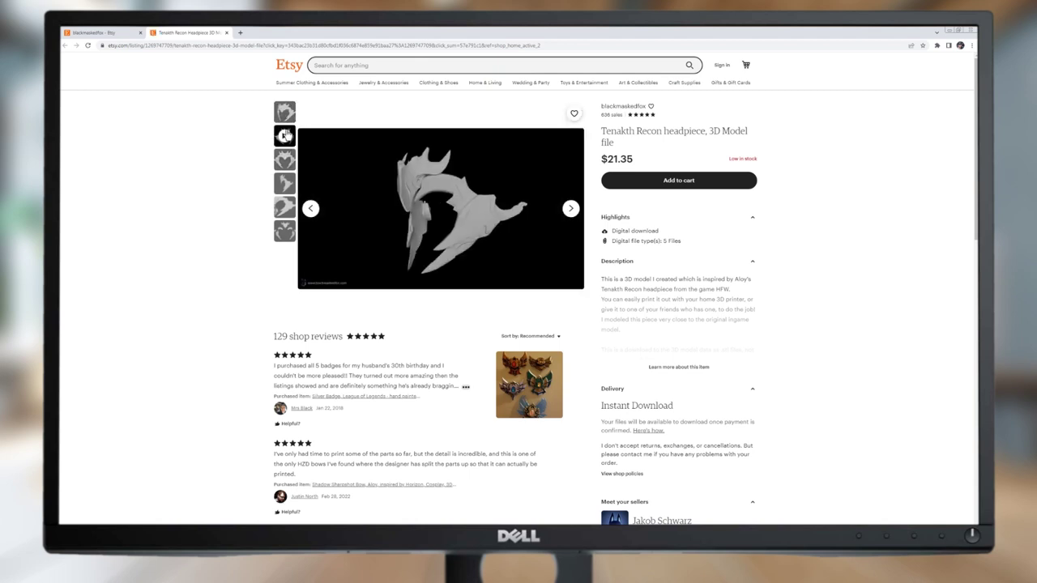
scroll(286, 134, down, 1)
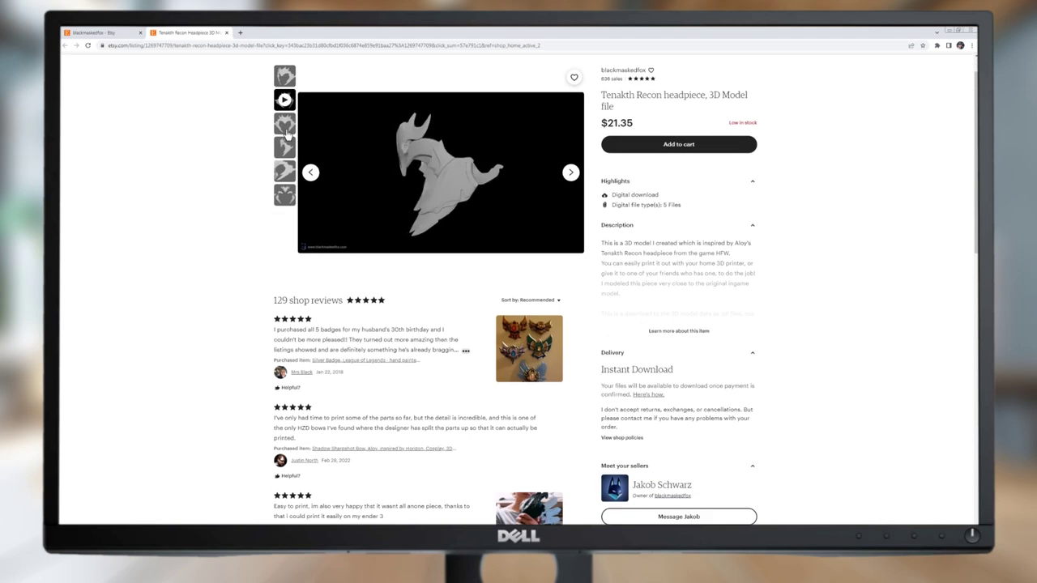
click(665, 331)
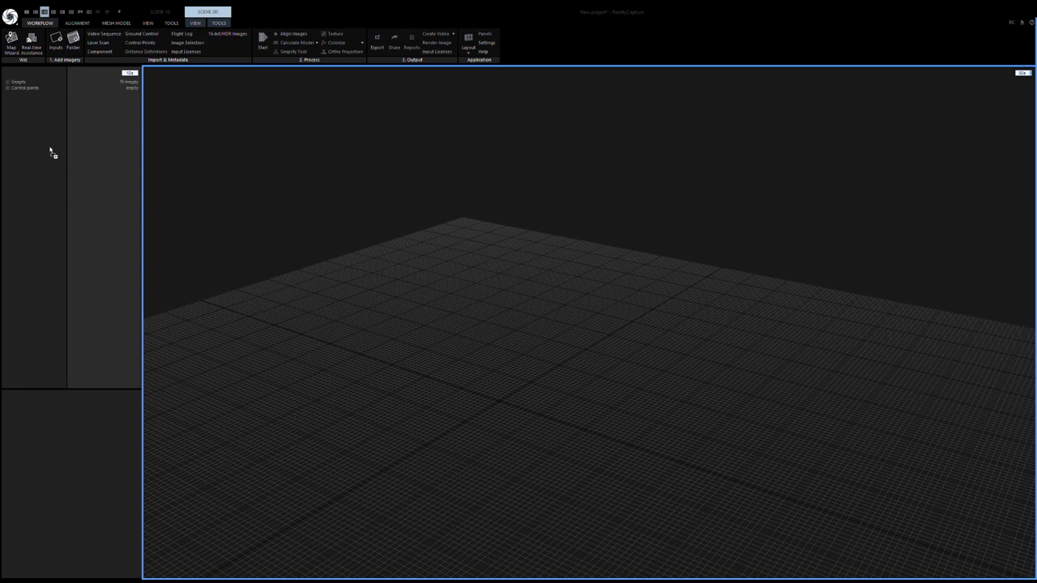
Step: Inspect several imported screenshots in the 2D view, then run Align Images from the Alignment tab
click(8, 82)
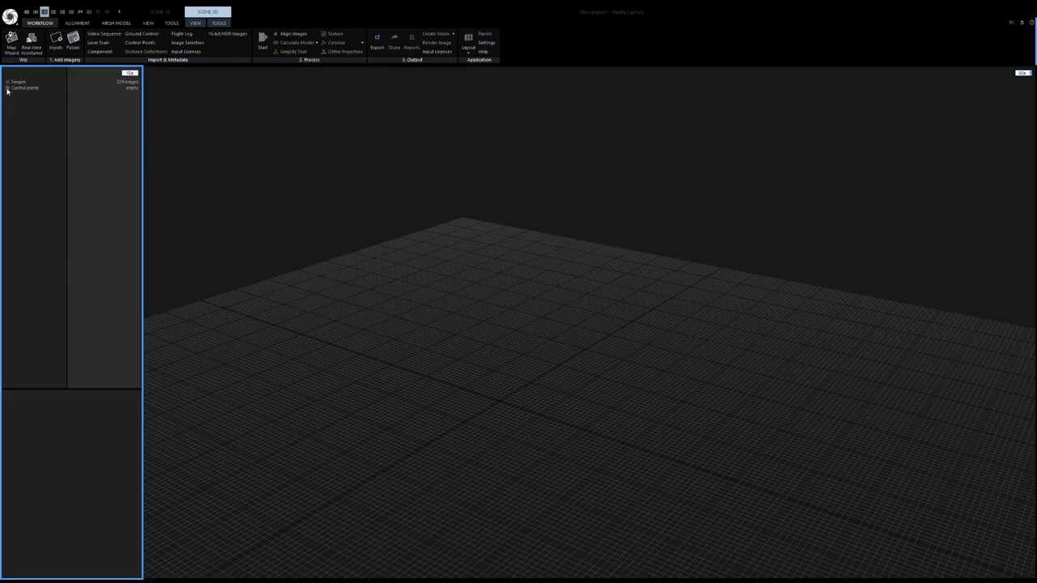
double_click(34, 156)
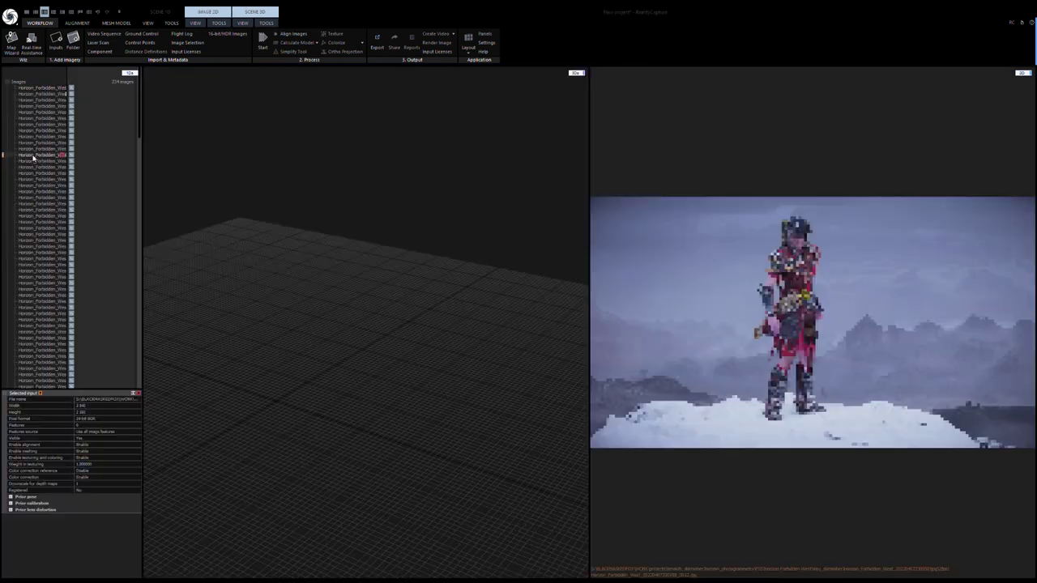
click(47, 223)
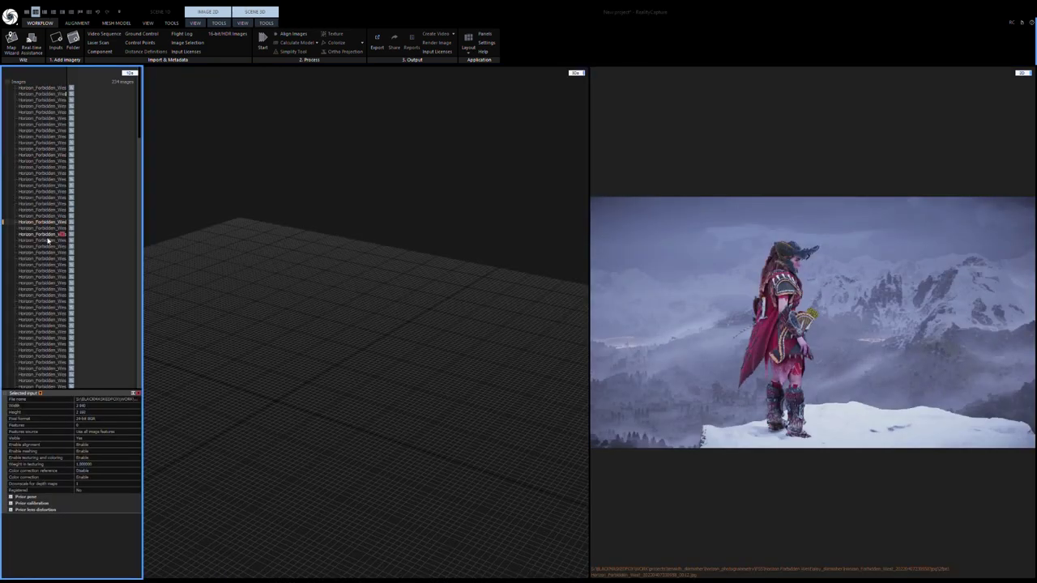
click(54, 290)
click(46, 292)
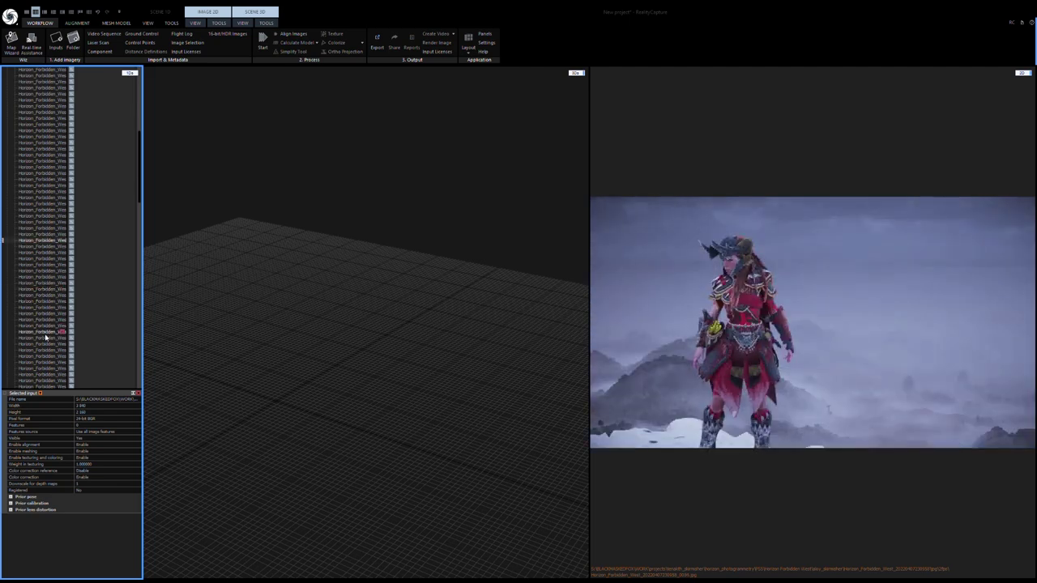
click(46, 337)
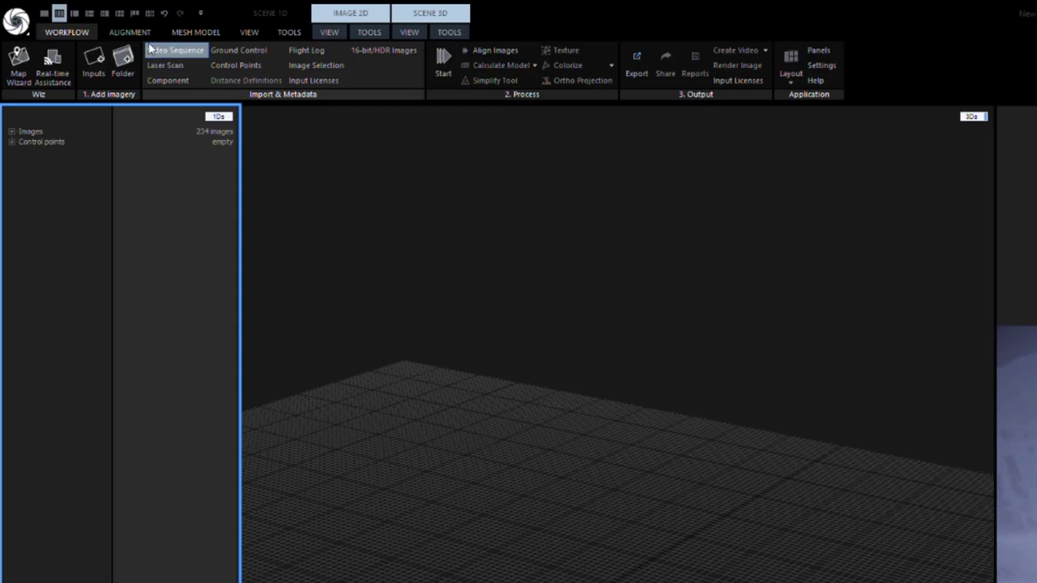
click(81, 23)
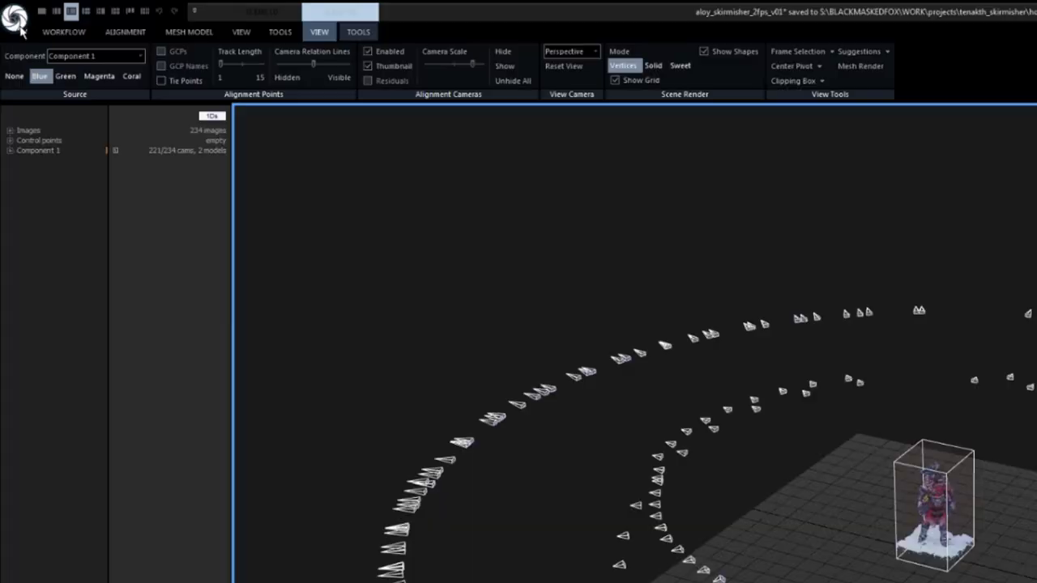
Step: Use Save as to store the project as an .rcproj file in the input folder
click(21, 23)
click(49, 147)
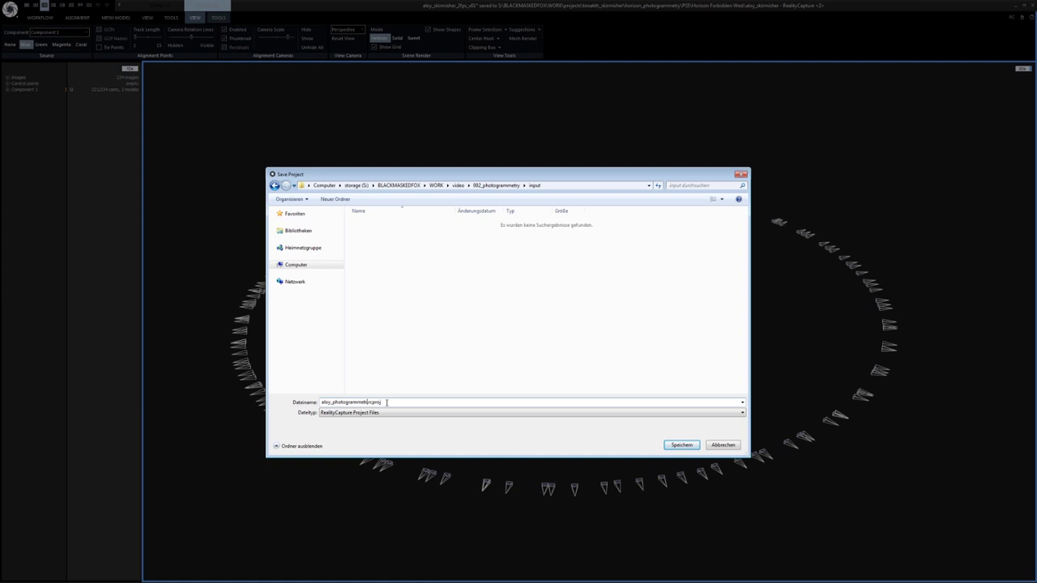
click(679, 444)
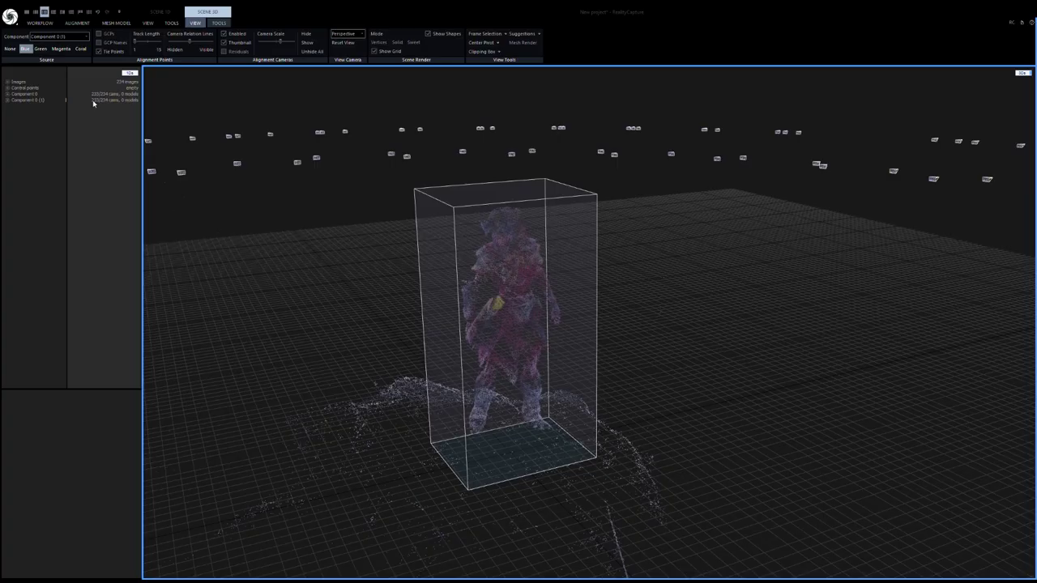
click(73, 23)
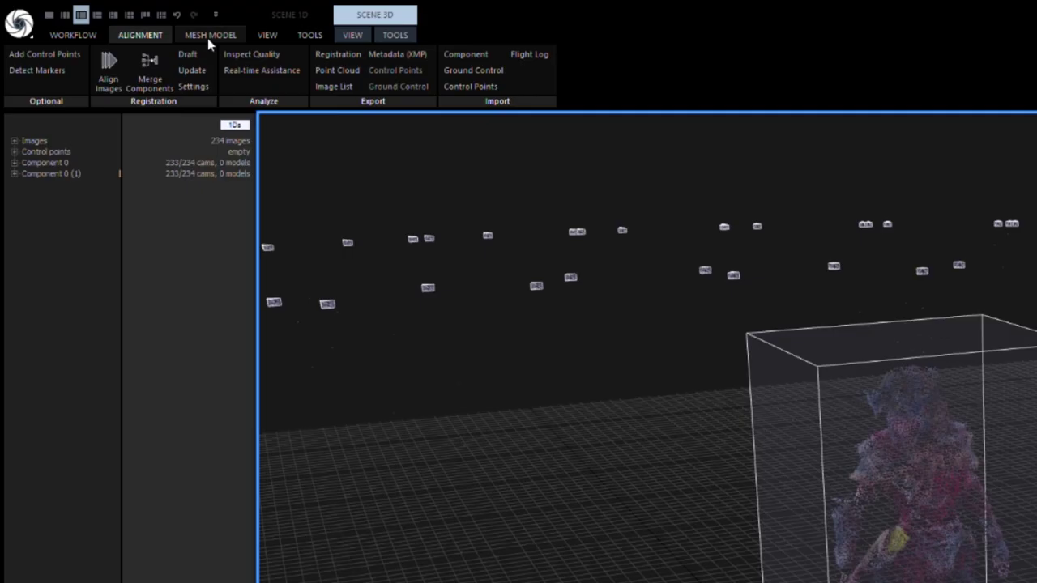
click(115, 26)
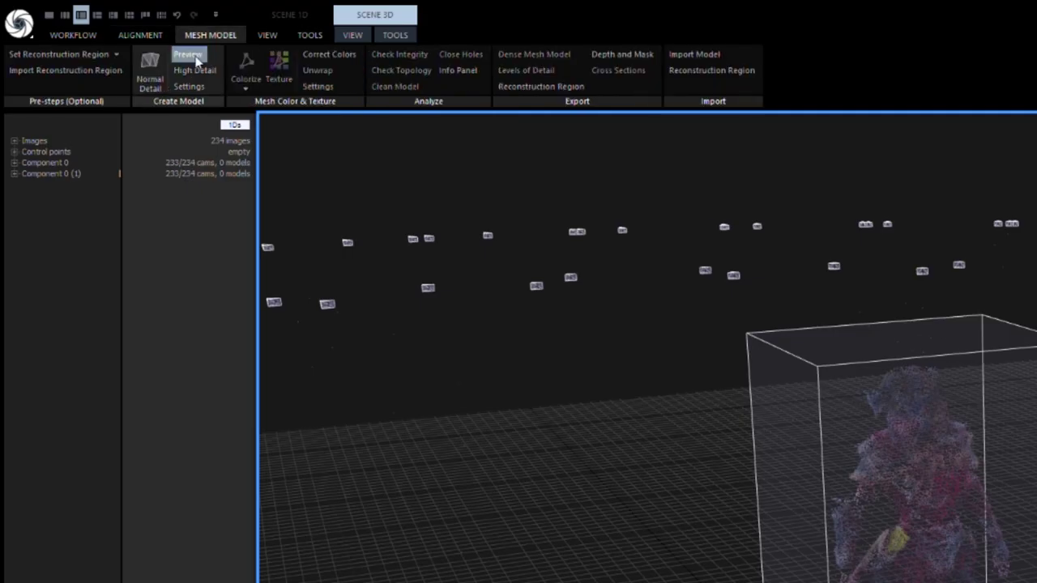
click(189, 55)
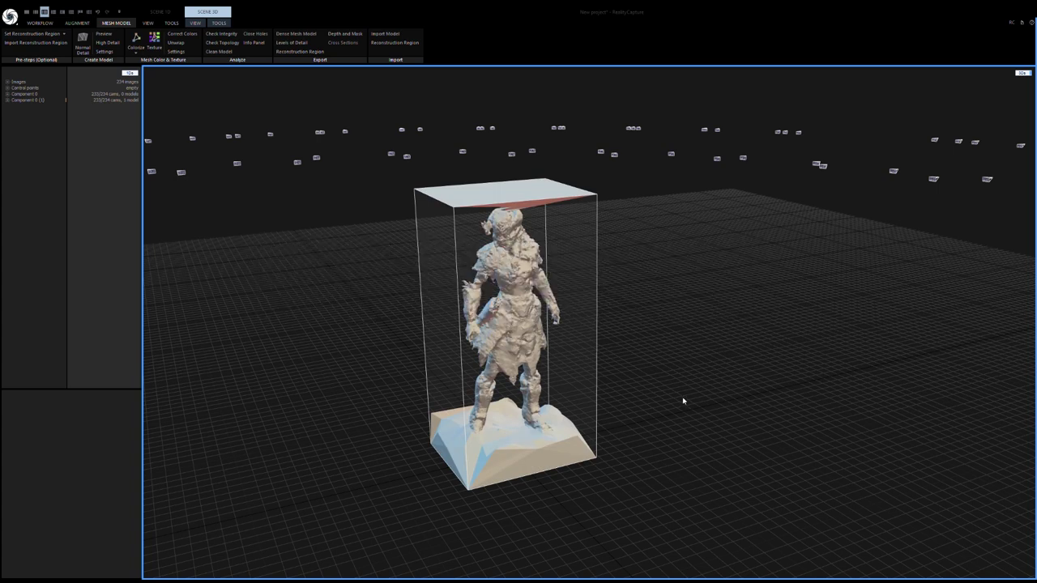
scroll(558, 393, up, 5)
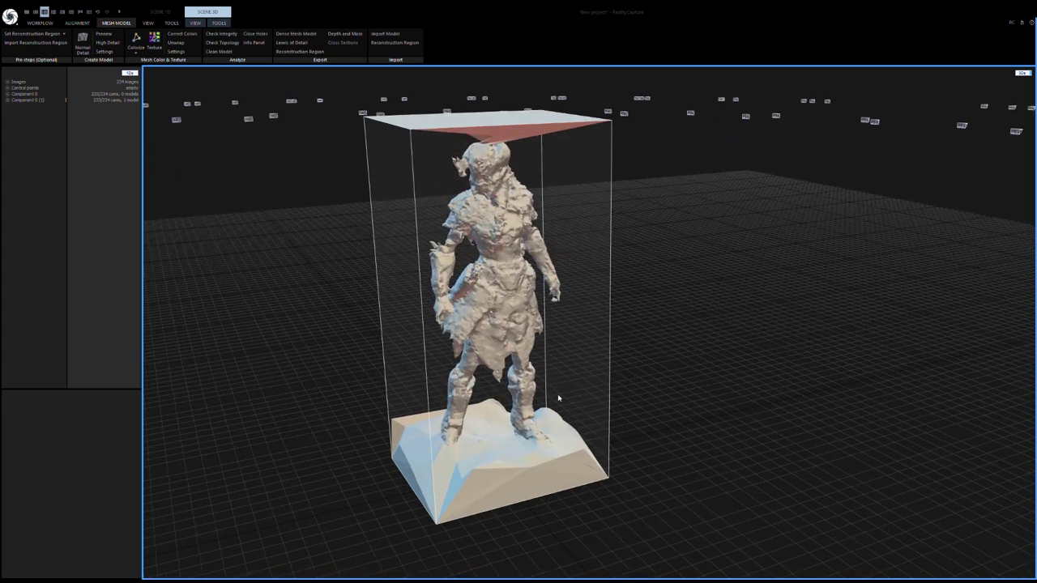
scroll(557, 394, down, 5)
drag(557, 393, 555, 427)
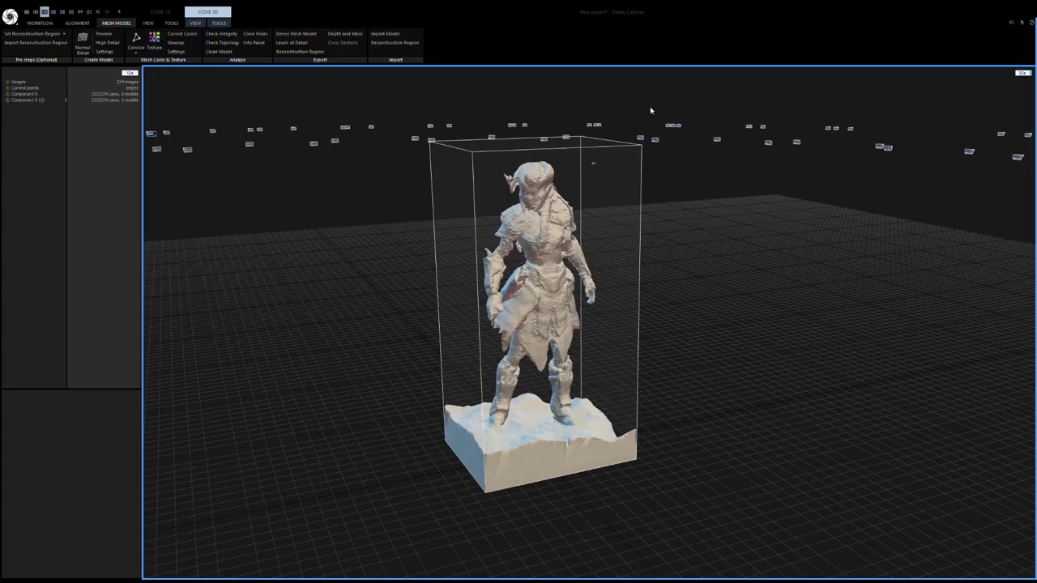
scroll(526, 361, down, 6)
drag(543, 377, 567, 357)
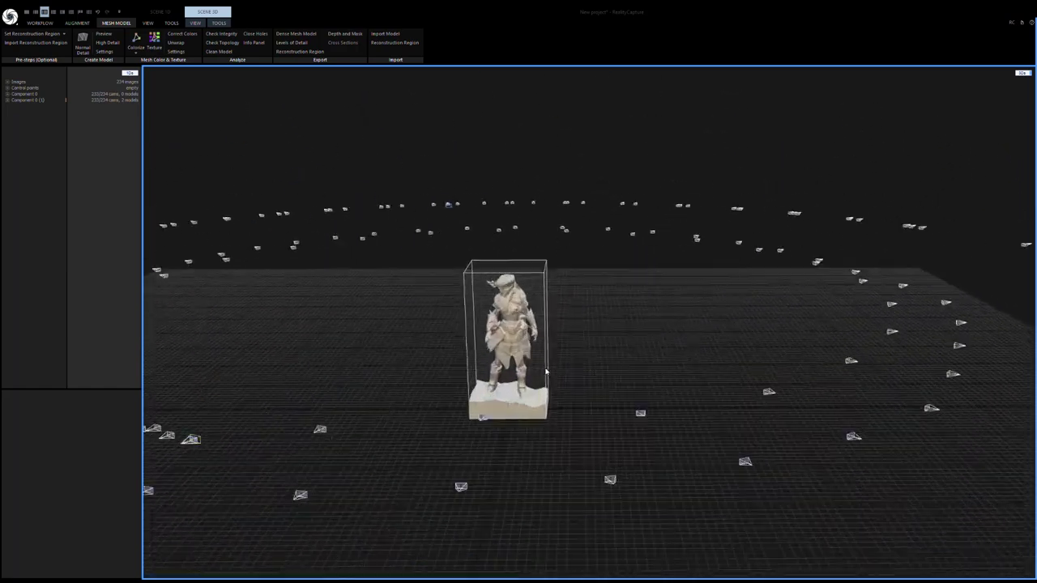
scroll(532, 347, up, 5)
scroll(533, 346, up, 4)
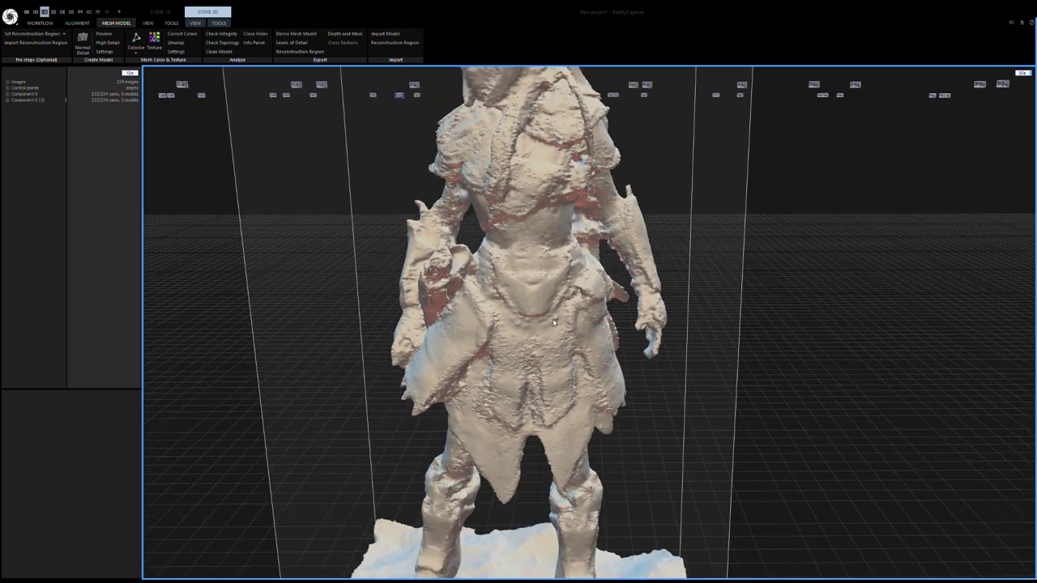
scroll(533, 345, down, 4)
scroll(543, 325, up, 2)
drag(532, 345, 590, 331)
scroll(543, 349, down, 2)
scroll(541, 360, up, 2)
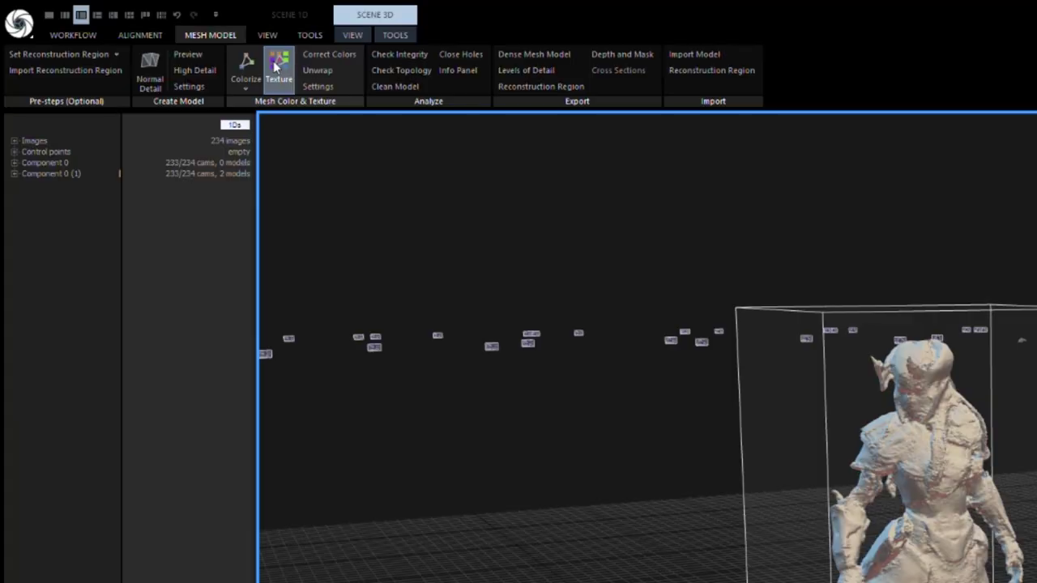
Step: Run Texture on the mesh, then export it via Mesh and PointCloud as aloy_photogrammetry.obj
click(275, 67)
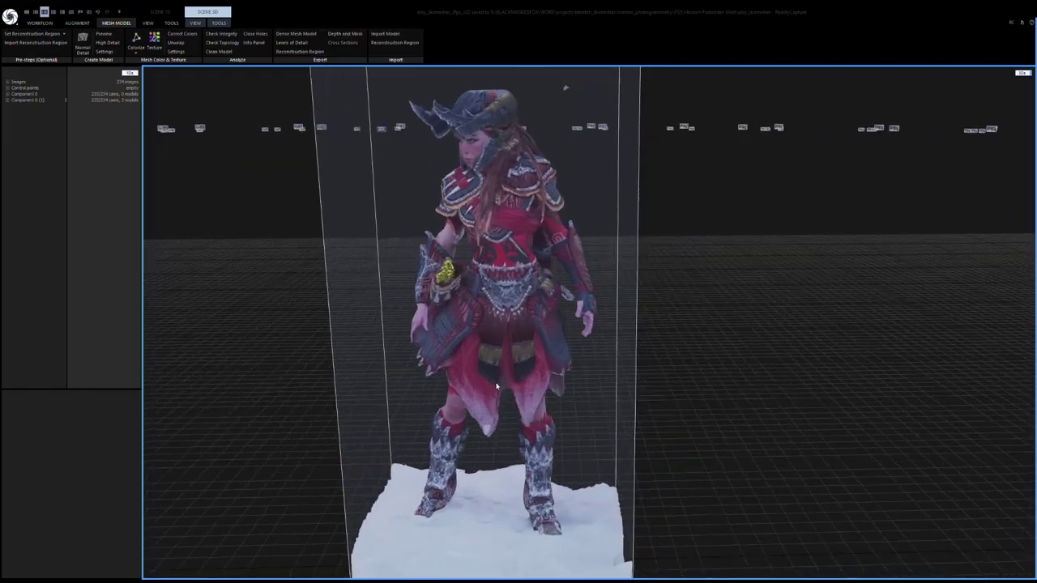
drag(446, 380, 666, 375)
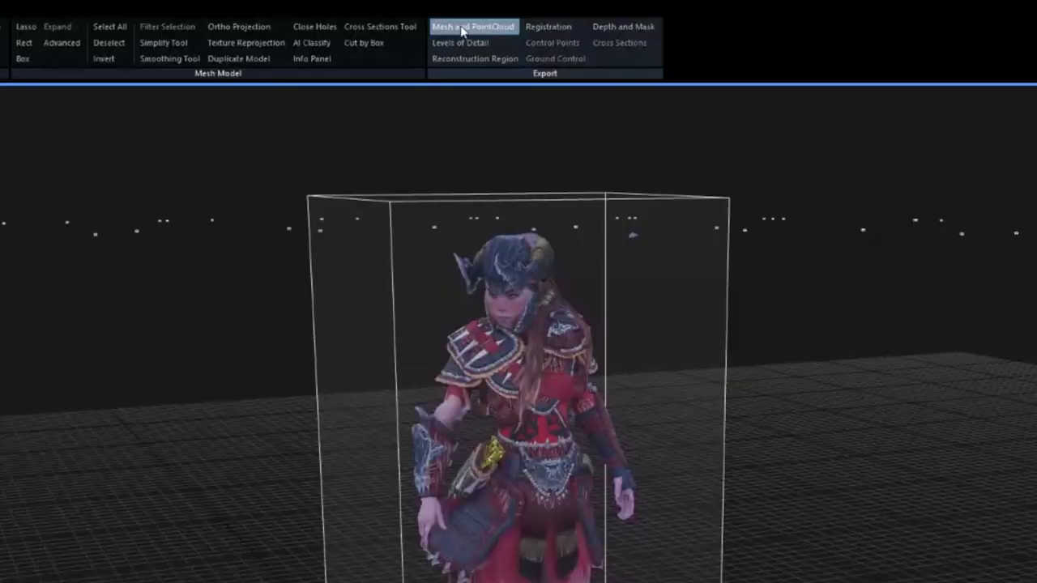
click(462, 27)
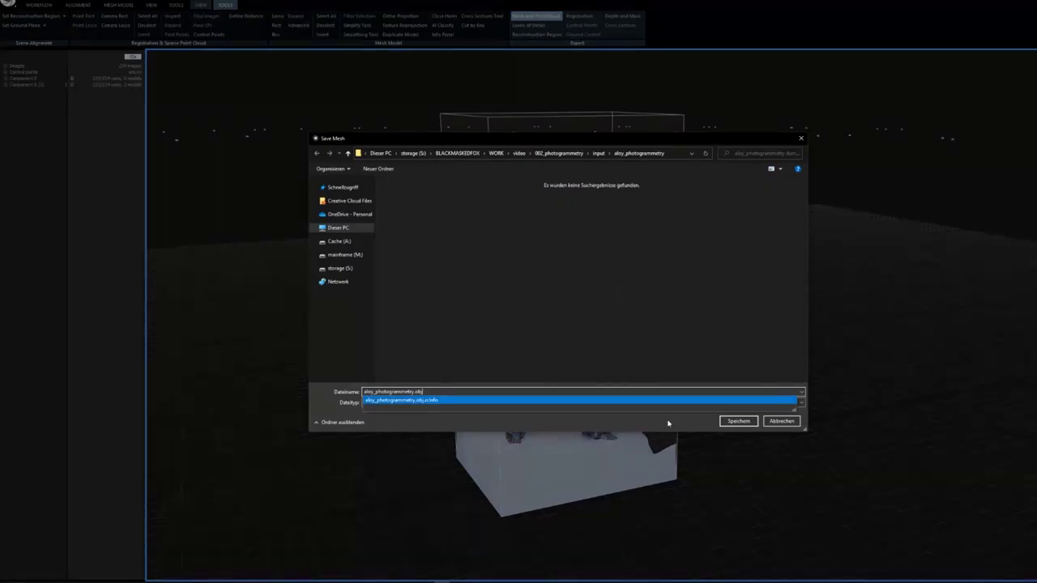
click(743, 422)
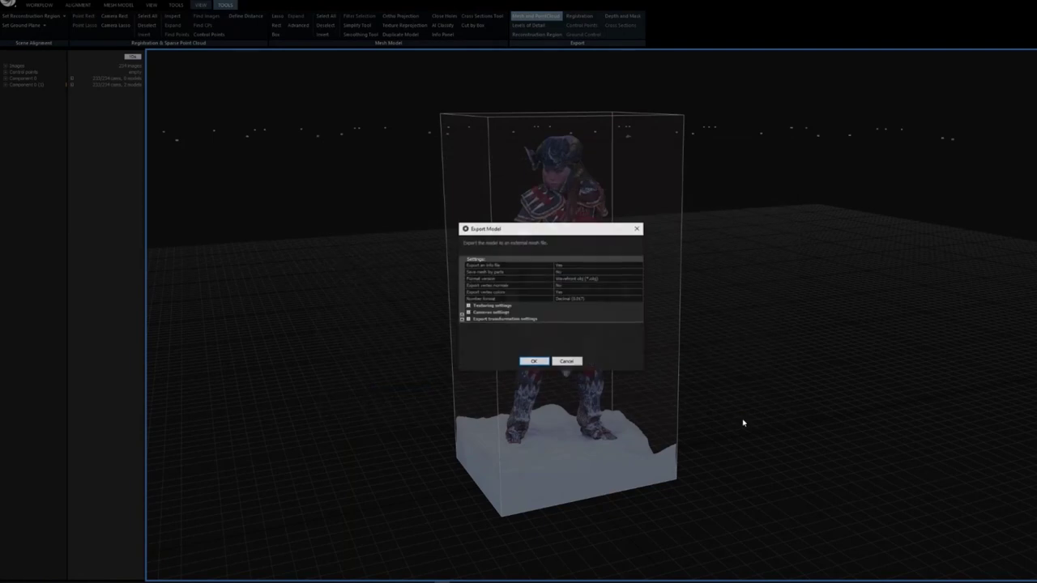
click(533, 362)
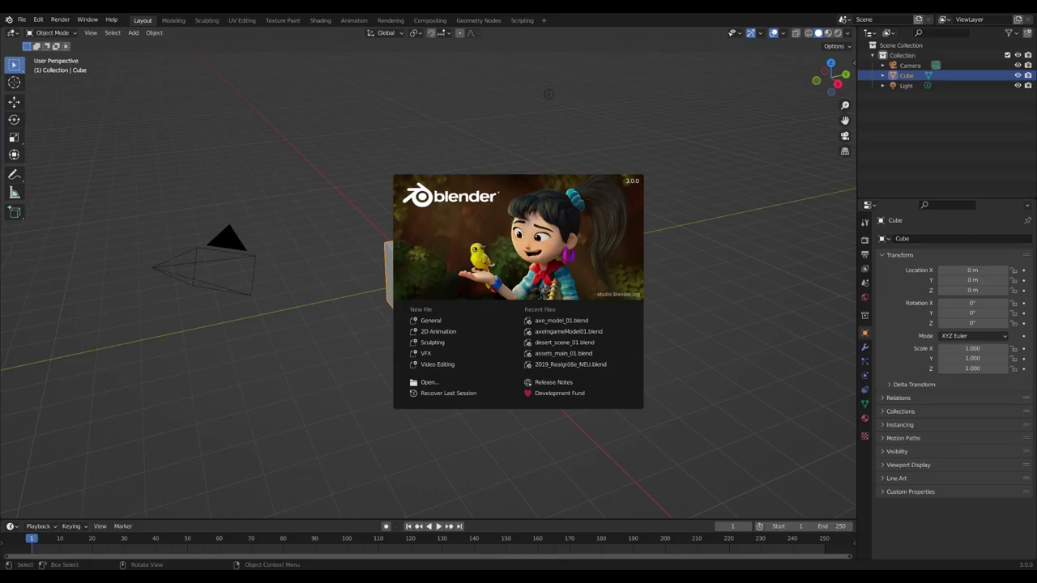
Step: Remove Blender's default camera, cube and light, then import the statue Wavefront OBJ
click(442, 323)
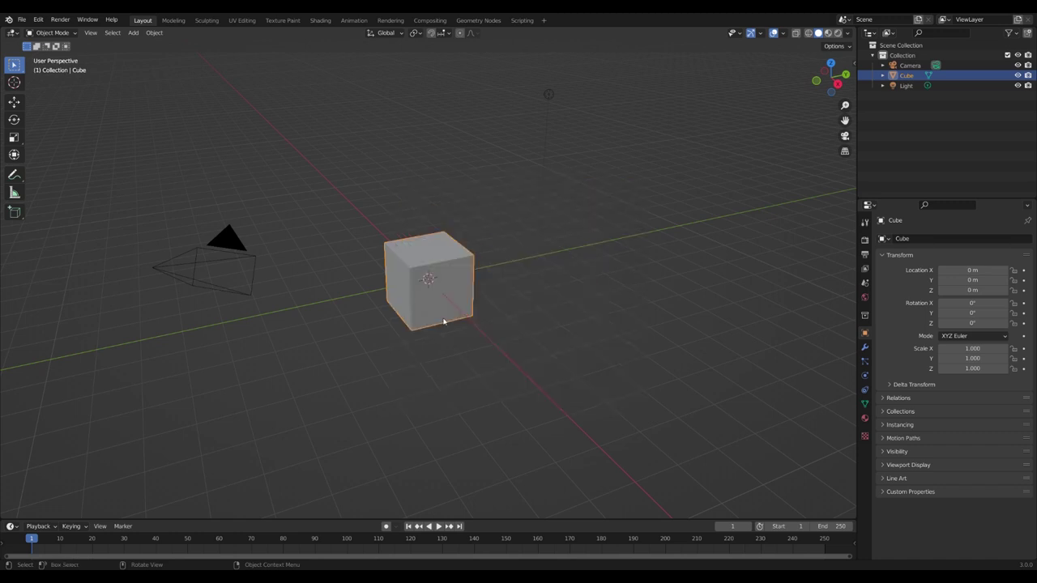
key(Delete)
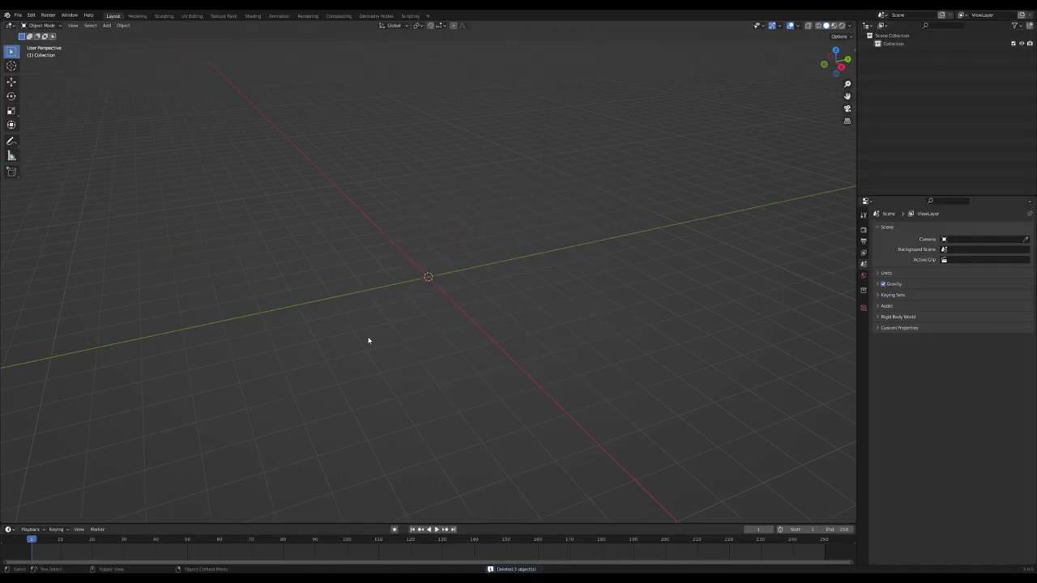
key(F3)
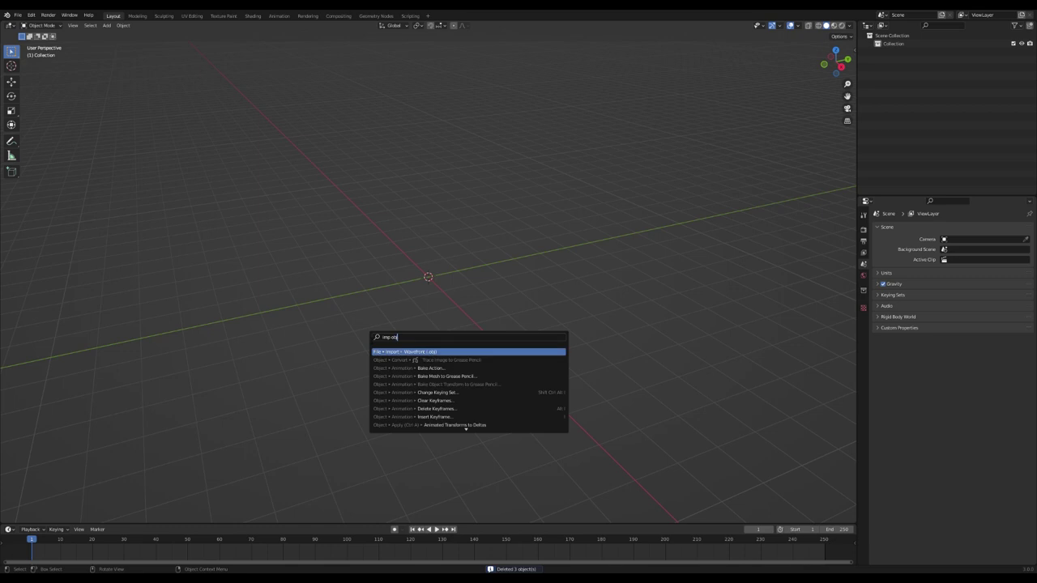
key(Return)
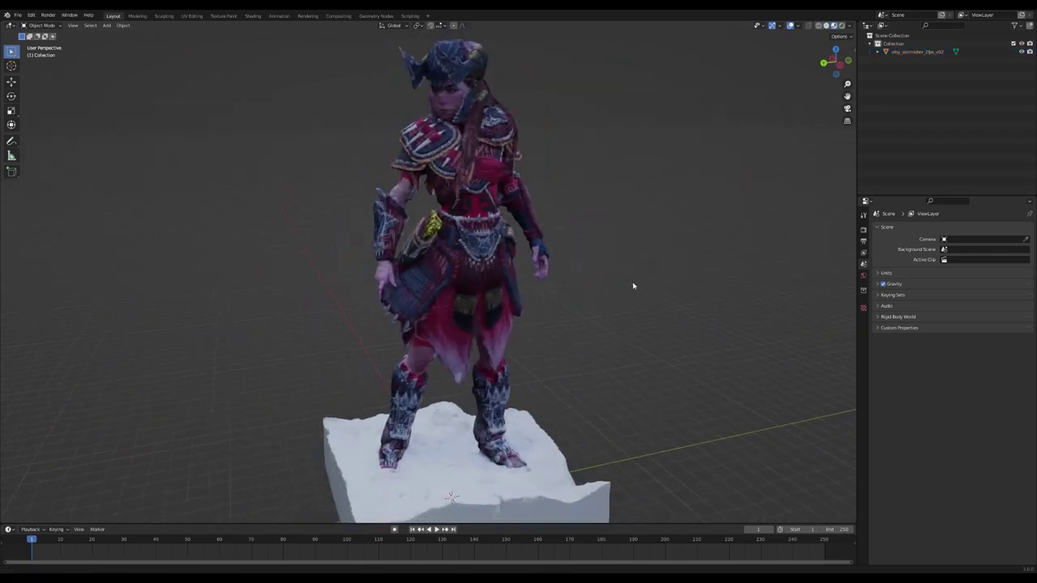
middle_drag(634, 286, 535, 301)
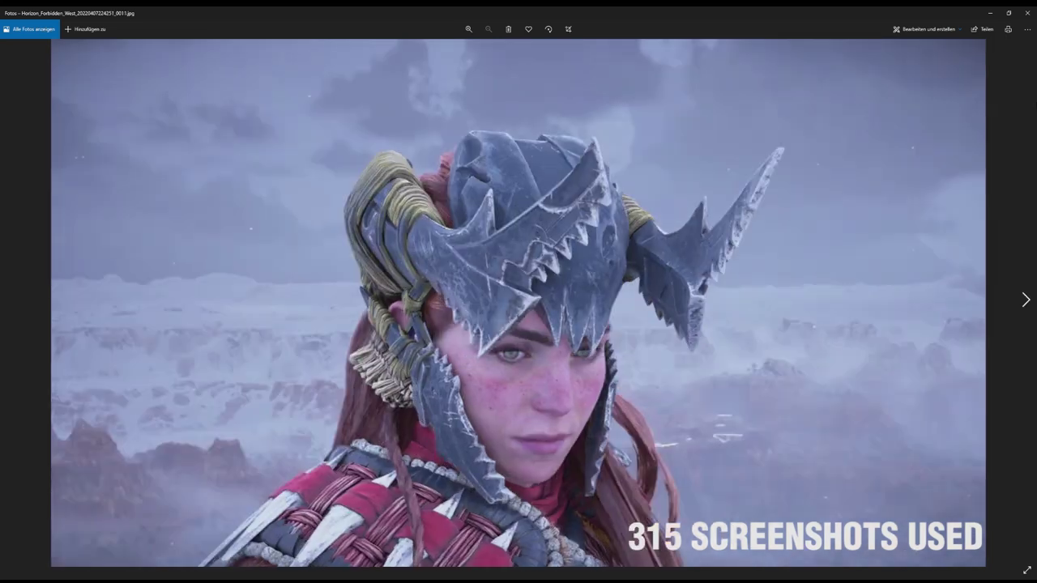
Step: Page through the head screenshots in Photos and view the reconstructed head in side profile
key(Right)
key(Right)
key(Right)
key(Right)
key(Right)
key(Right)
key(Right)
key(Right)
key(Right)
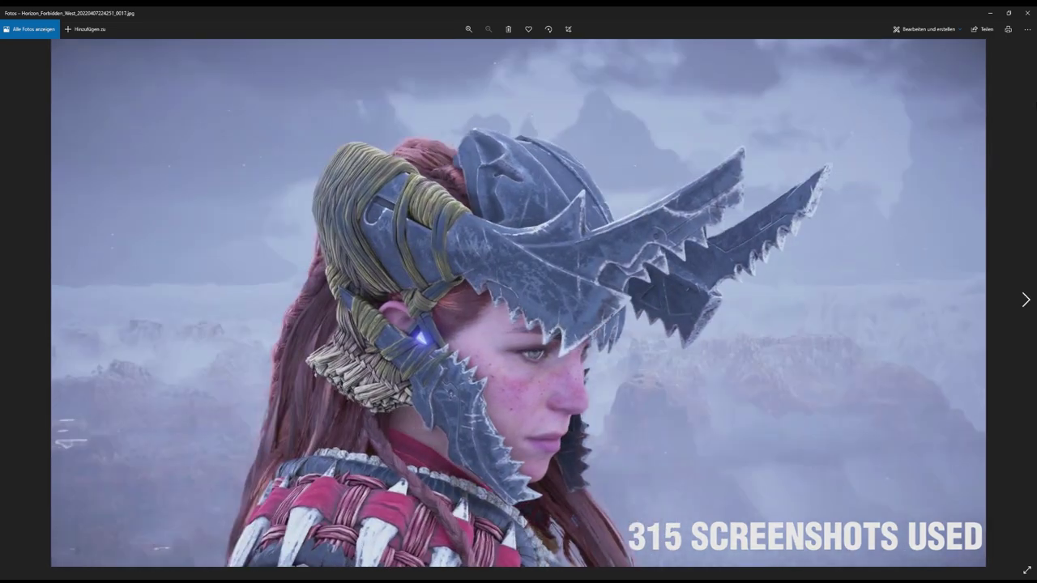
key(Right)
key(Right)
key(Right)
key(Right)
key(Right)
key(Right)
key(Right)
key(Right)
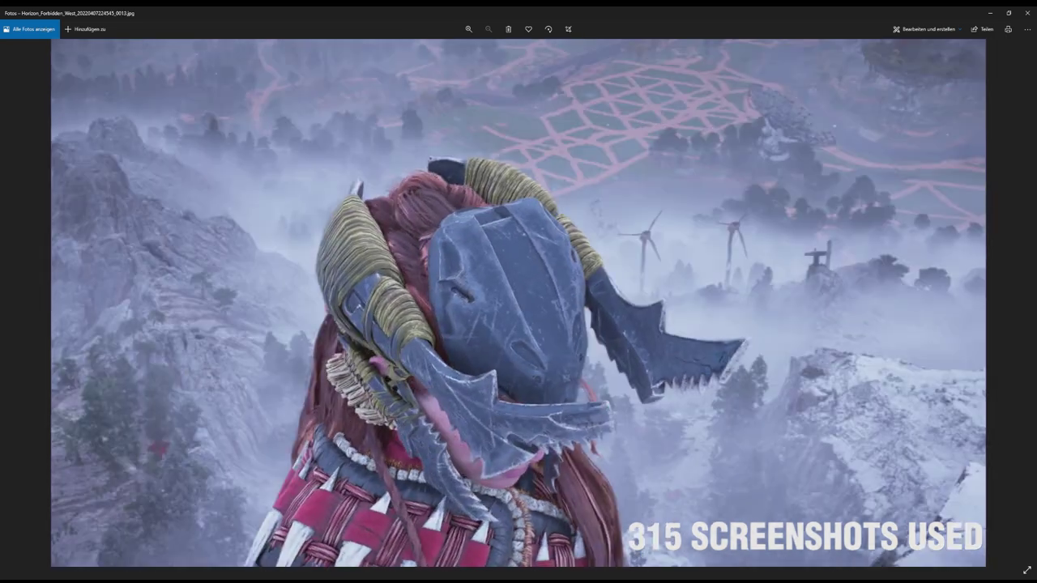
key(Right)
key(Right)
key(Right)
key(Right)
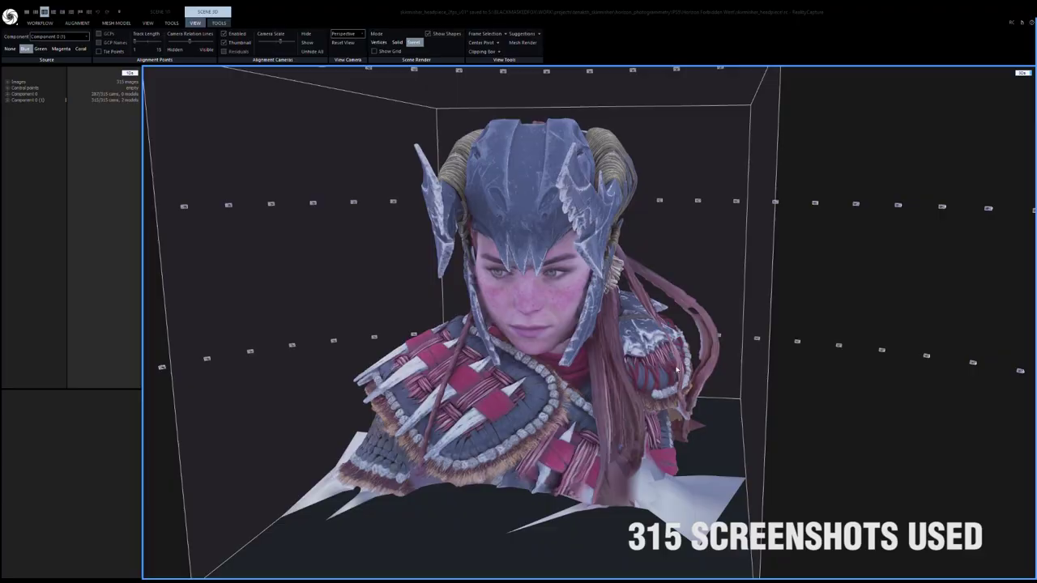
drag(610, 313, 492, 364)
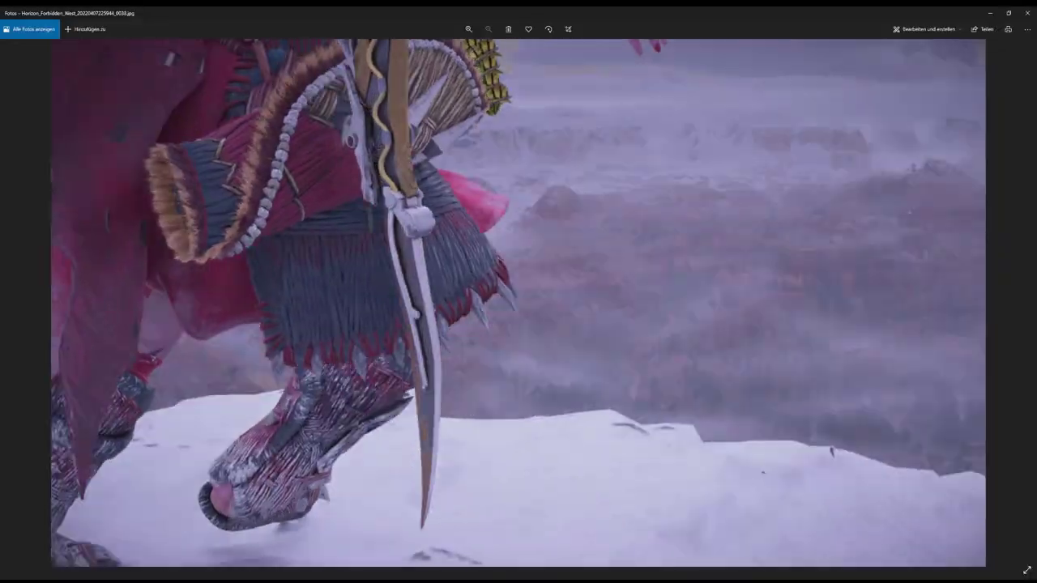
Step: Page through the staff screenshots and view the reconstructed staff mesh from high above
key(Right)
key(Right)
key(Right)
key(Right)
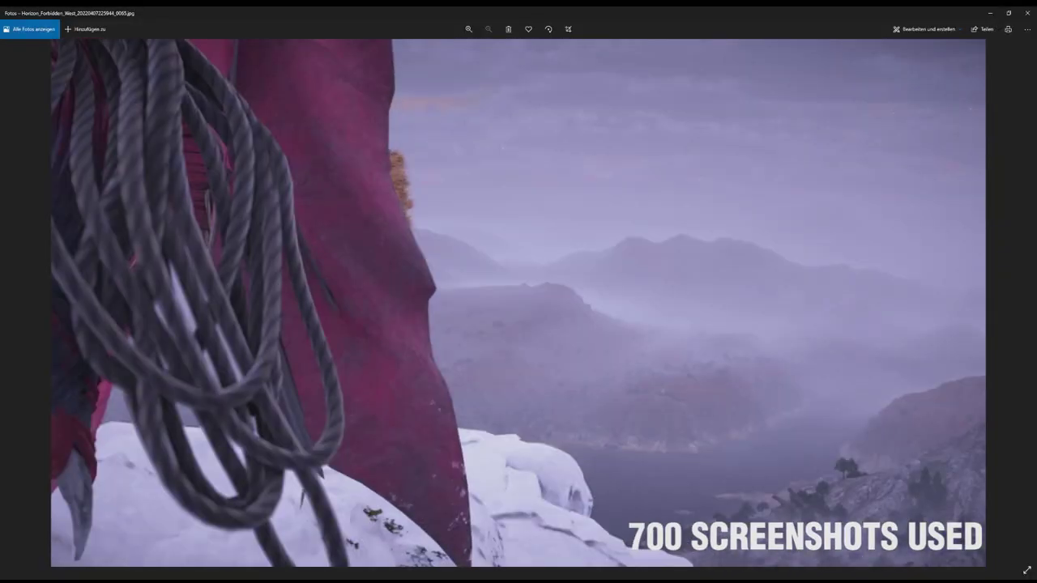
key(Right)
key(Right)
key(Right)
key(Right)
key(Right)
key(Right)
key(Right)
key(Right)
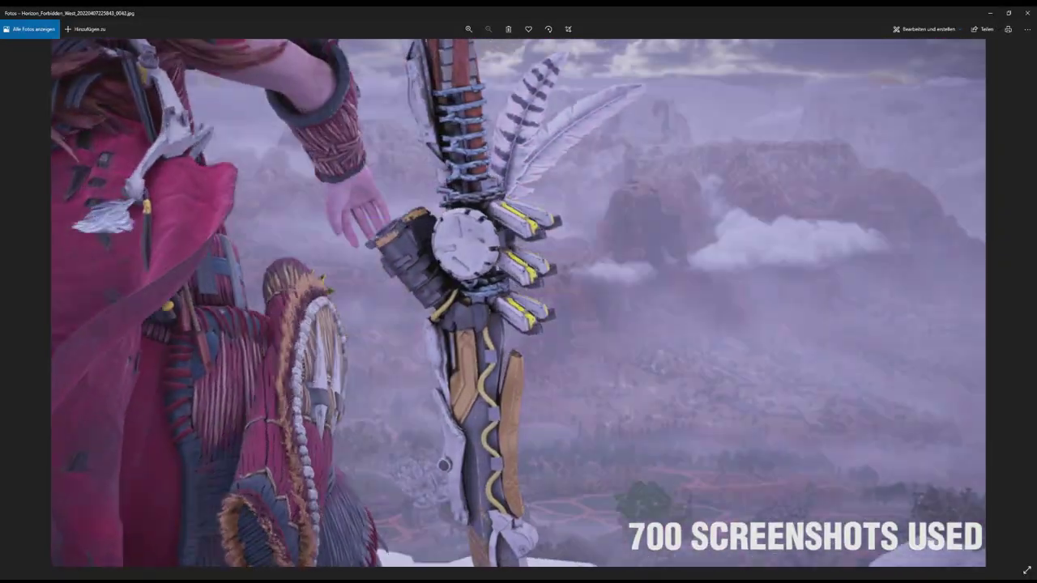
key(Right)
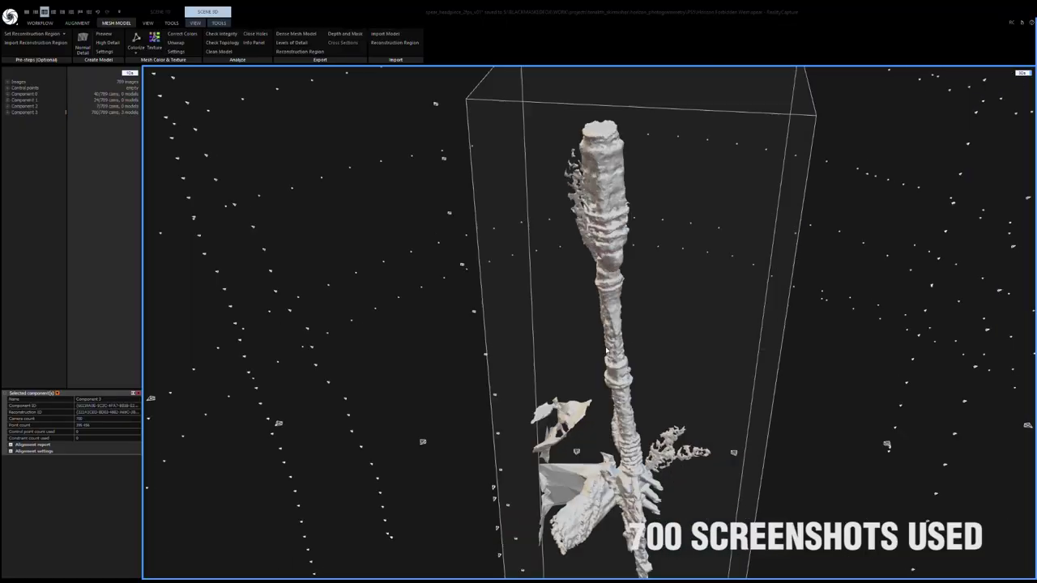
drag(486, 324, 442, 324)
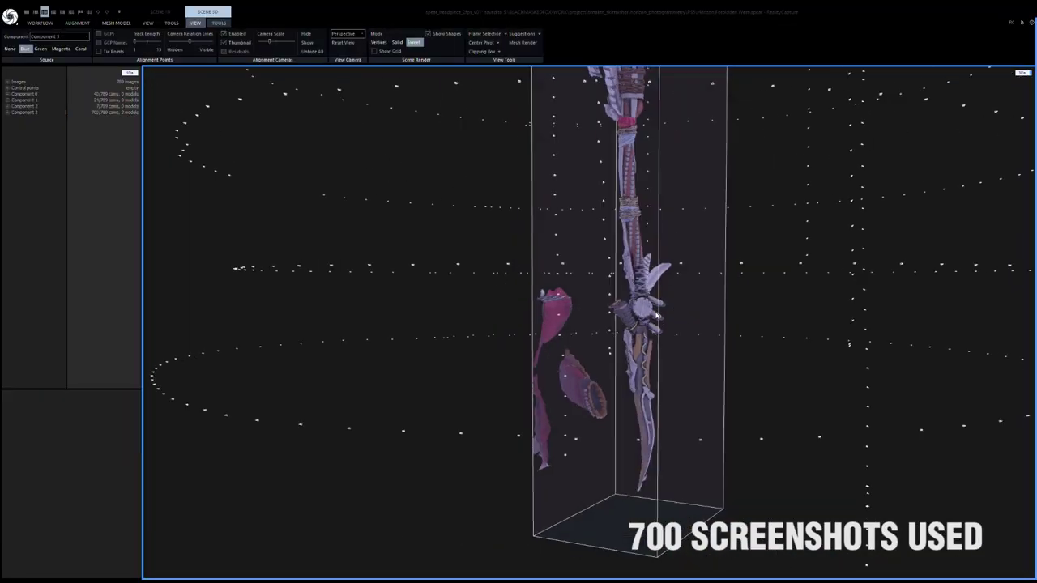
scroll(657, 316, up, 5)
scroll(573, 402, down, 5)
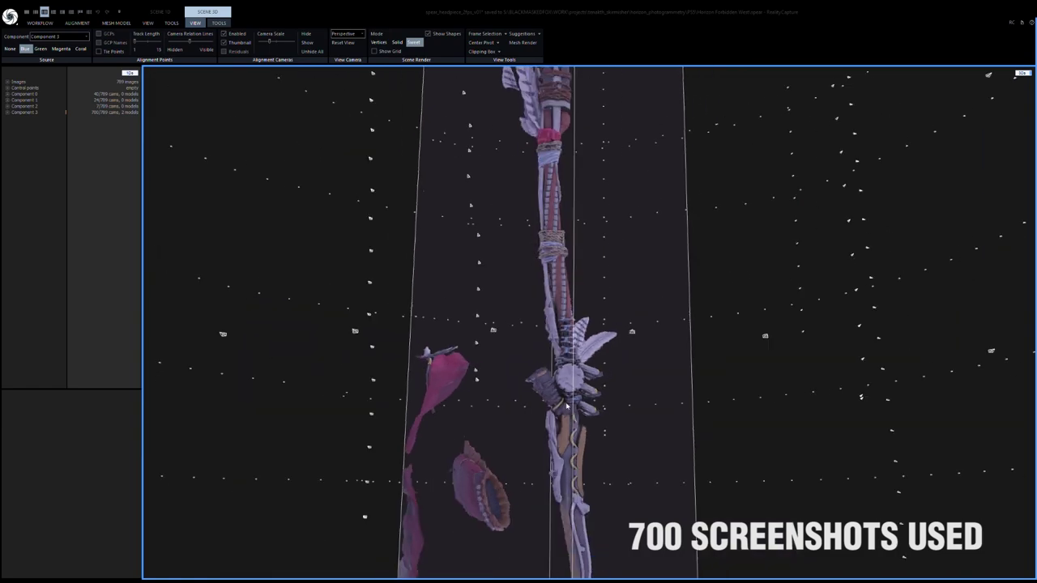
drag(551, 341, 368, 392)
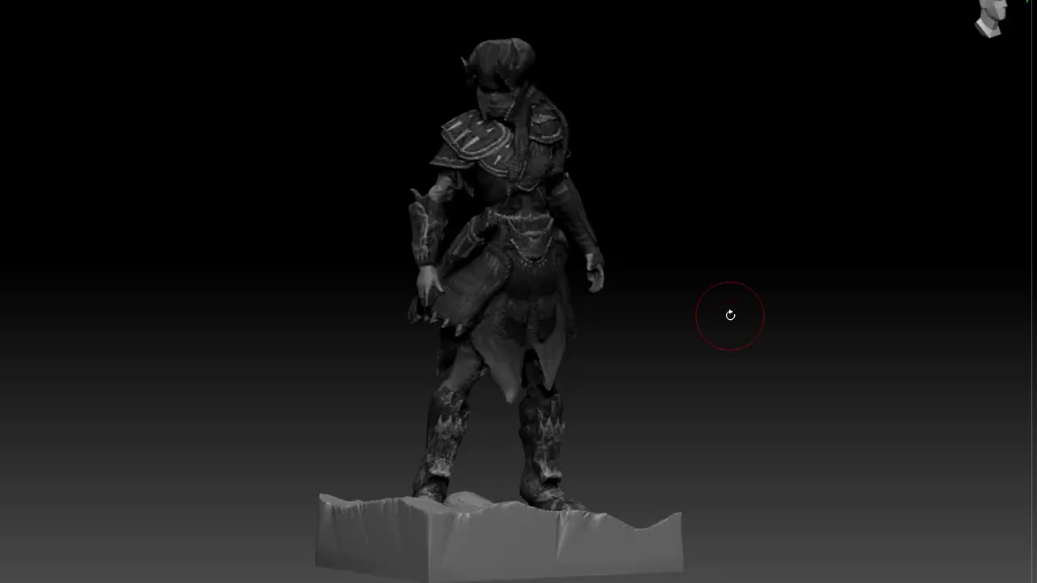
mouse_move(729, 313)
mouse_down()
mouse_move(653, 248)
mouse_move(494, 348)
mouse_move(313, 276)
mouse_up()
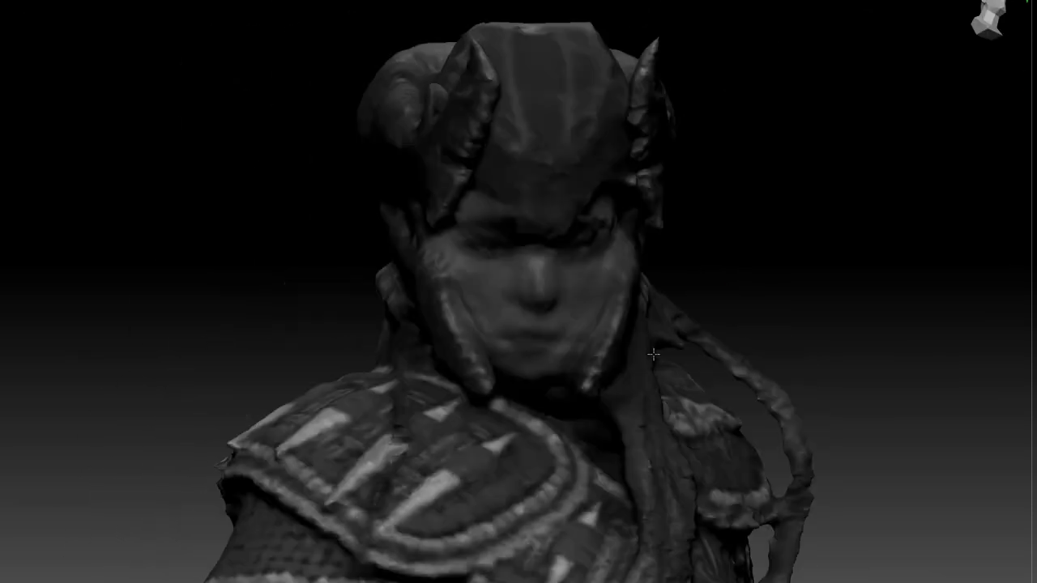
drag(576, 223, 838, 171)
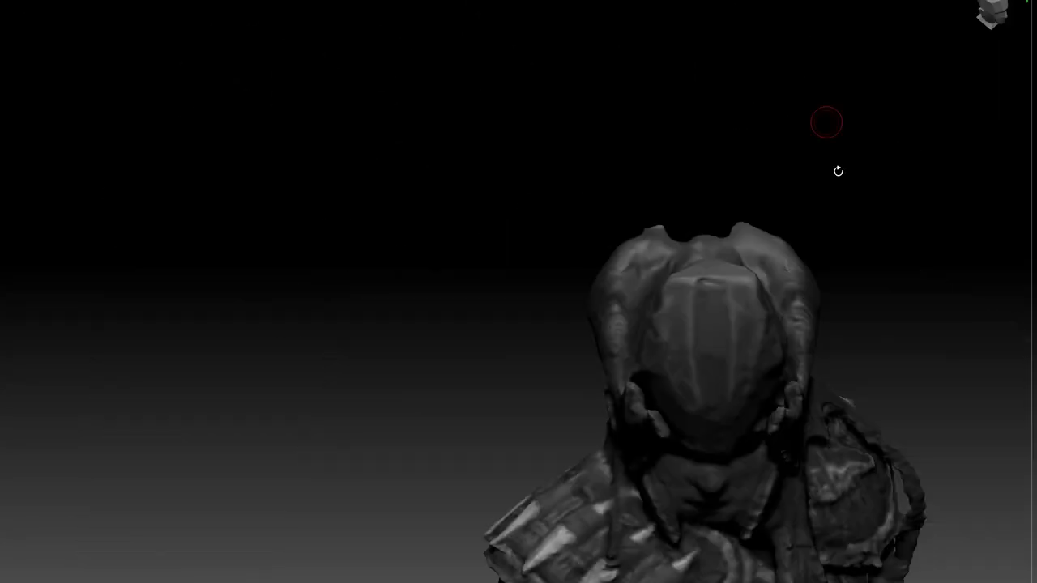